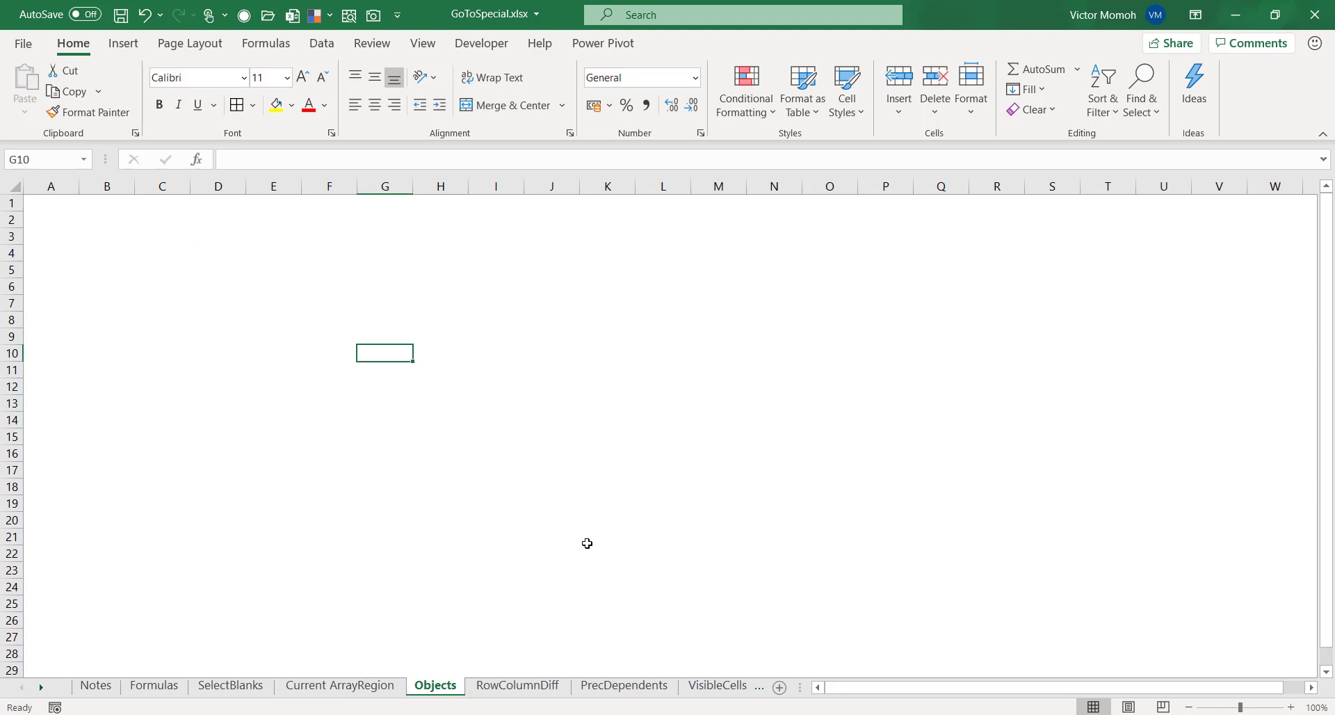
# Step: On the RowColumnDiff sheet, select the row differences within B3:C20 using Go To Special
pyautogui.click(525, 691)
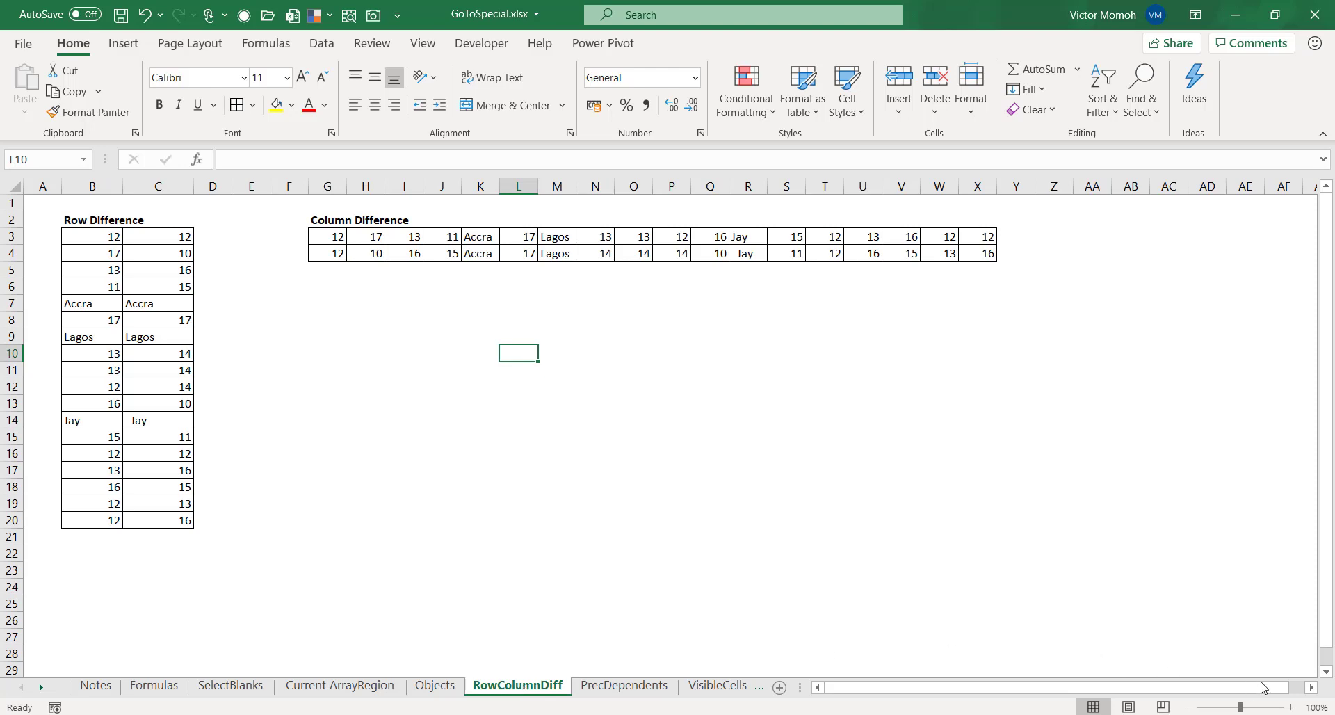
pyautogui.click(1290, 708)
pyautogui.click(1290, 708)
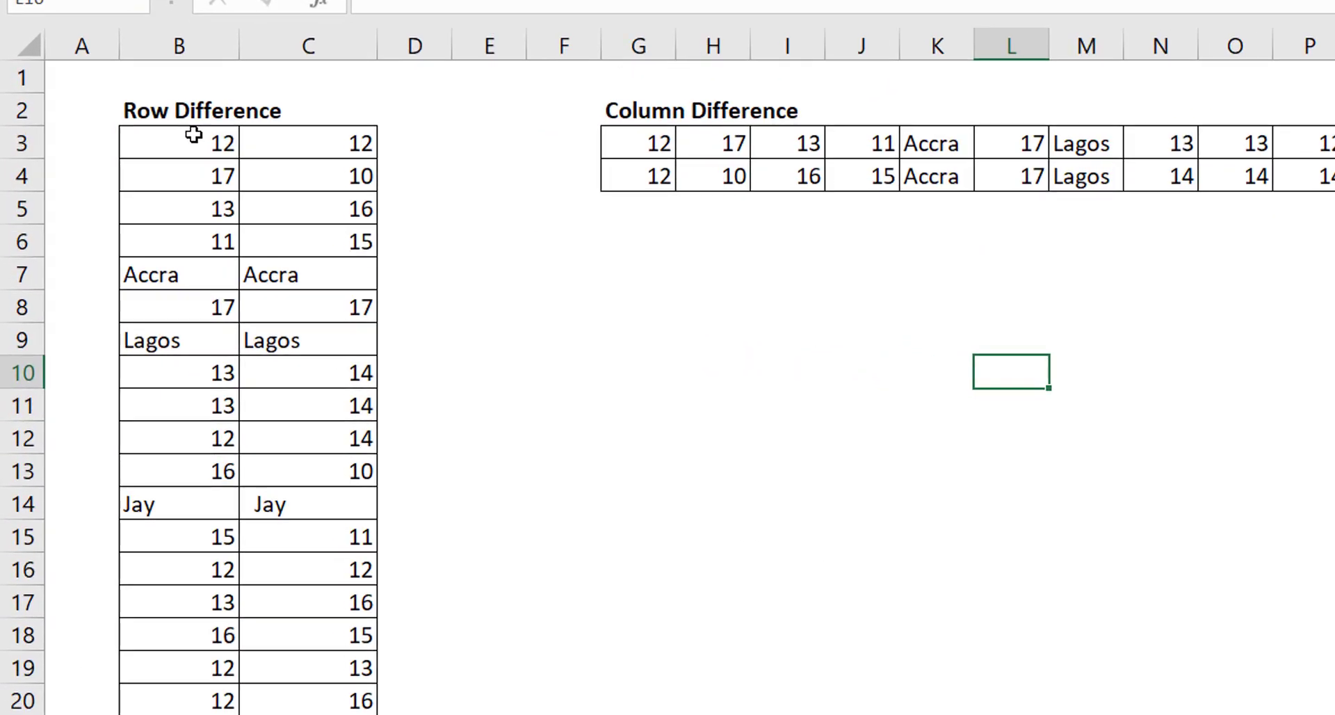
pyautogui.click(120, 242)
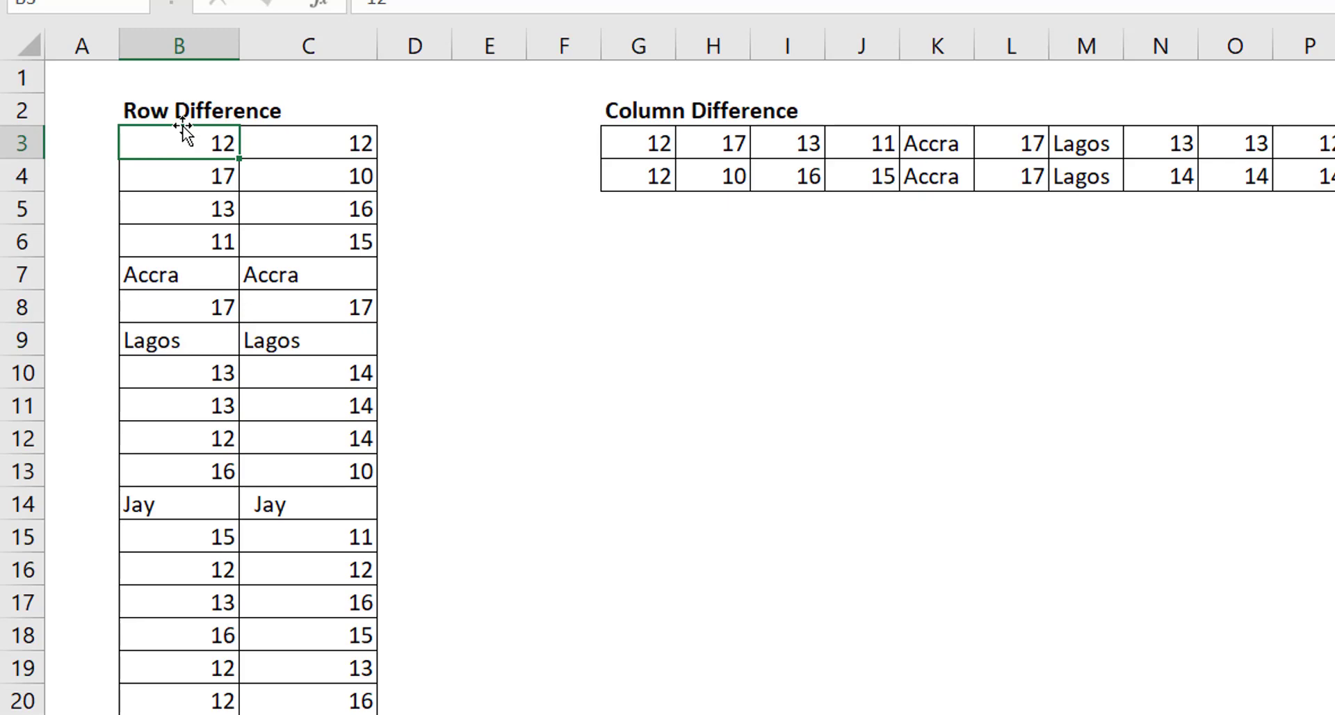
pyautogui.hotkey('ctrl', 'shift', 'Right')
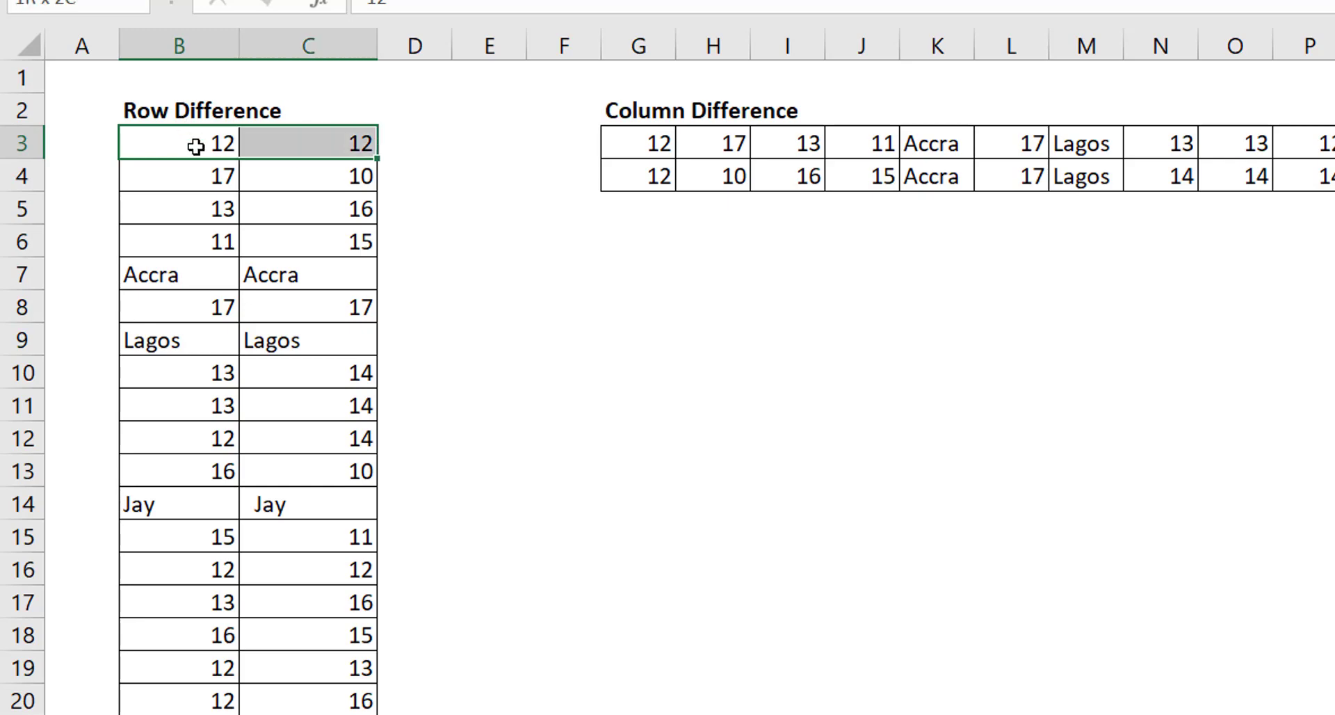
pyautogui.hotkey('ctrl', 'shift', 'Down')
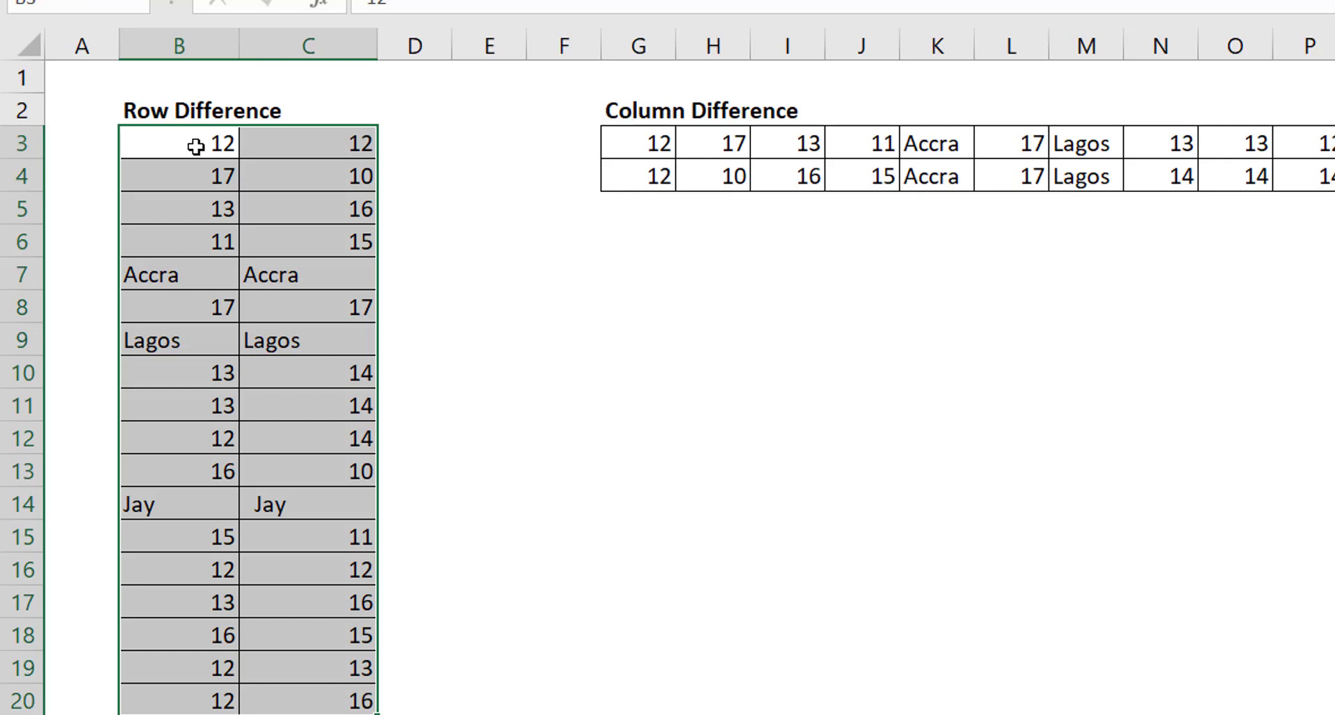
pyautogui.hotkey('ctrl', 'g')
pyautogui.hotkey('alt', 's')
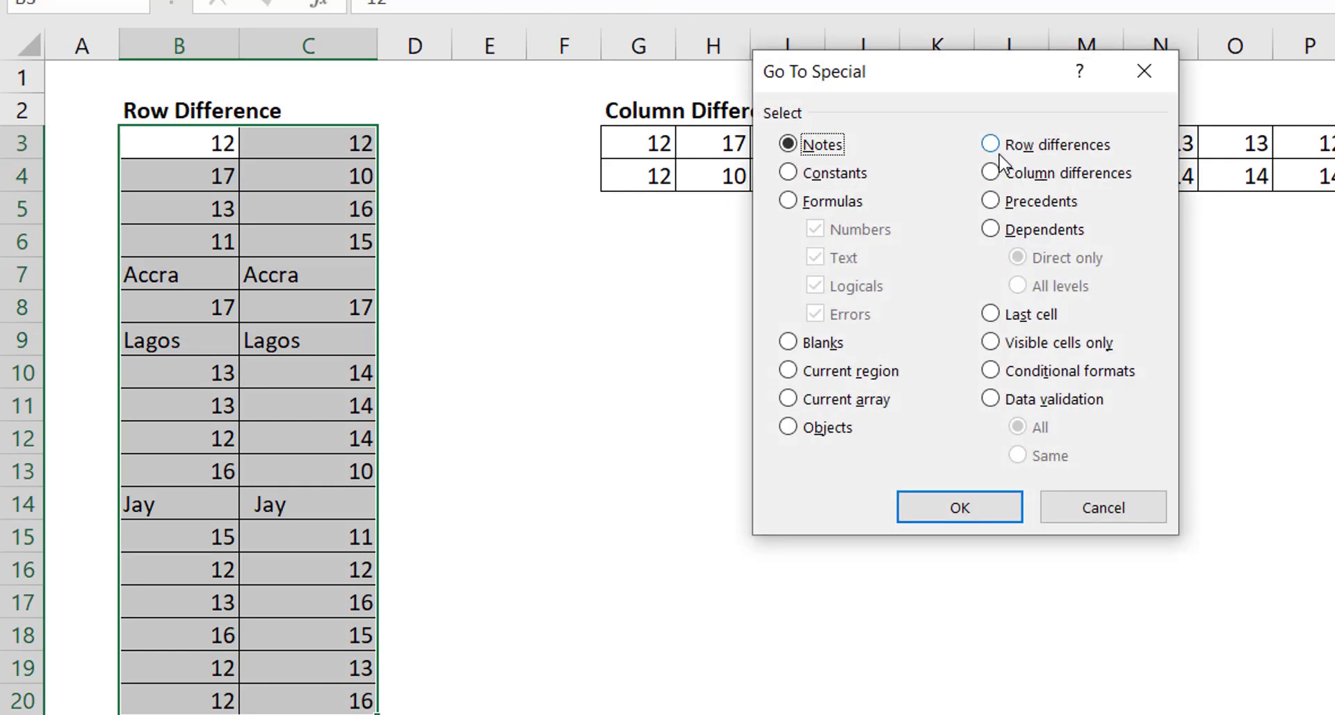
pyautogui.click(1053, 155)
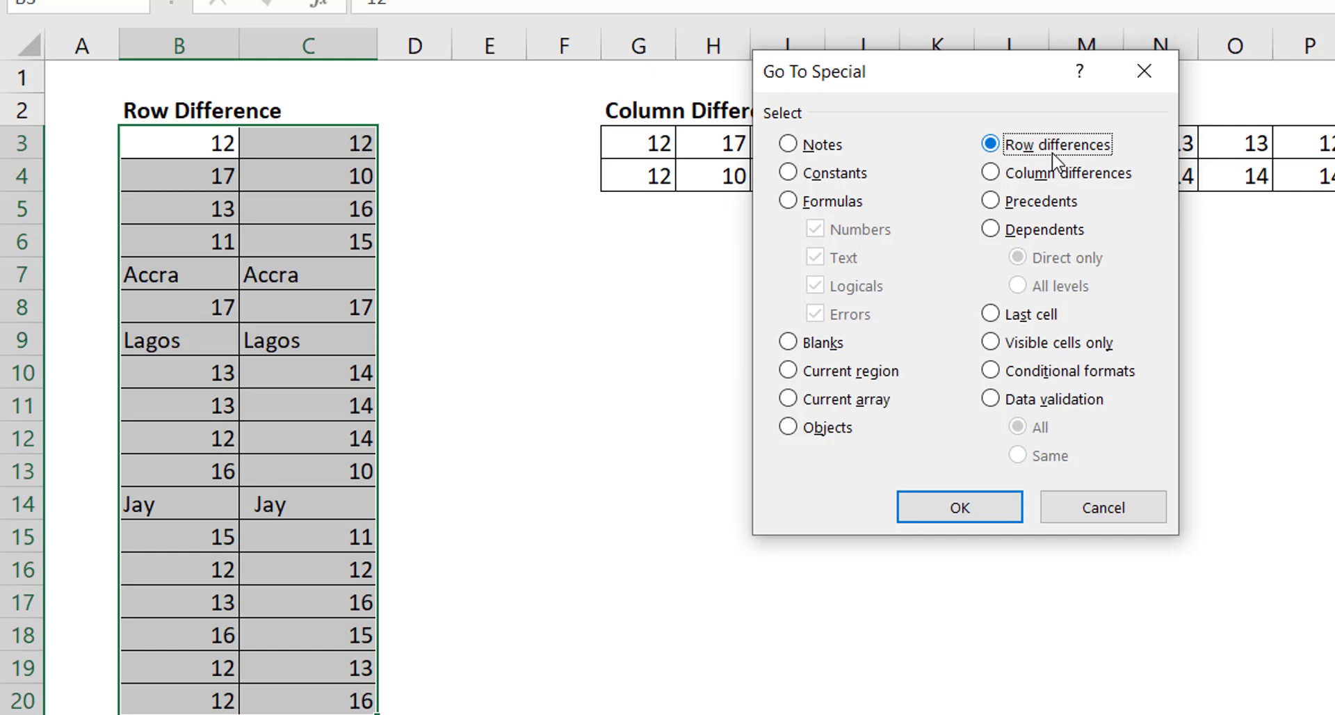
pyautogui.click(969, 508)
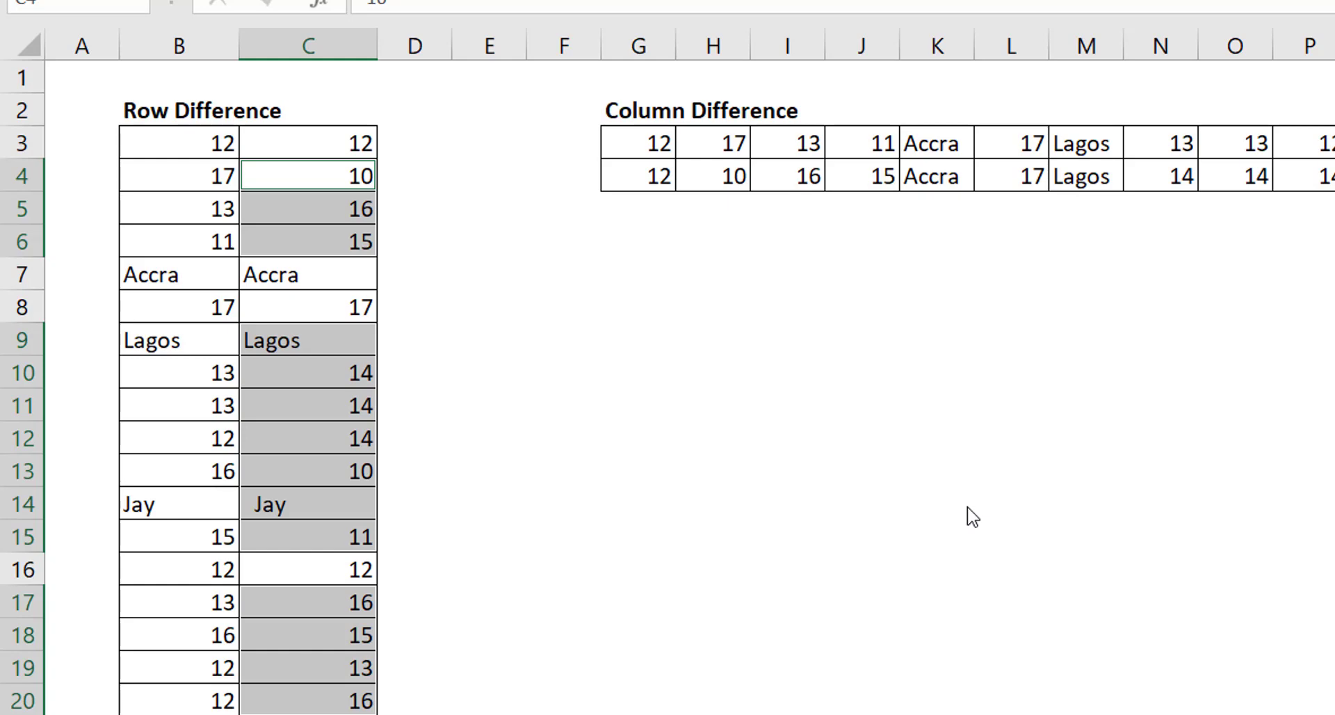
# Step: Fill all the selected differing cells in column C with the text "Different"
pyautogui.write('Diff')
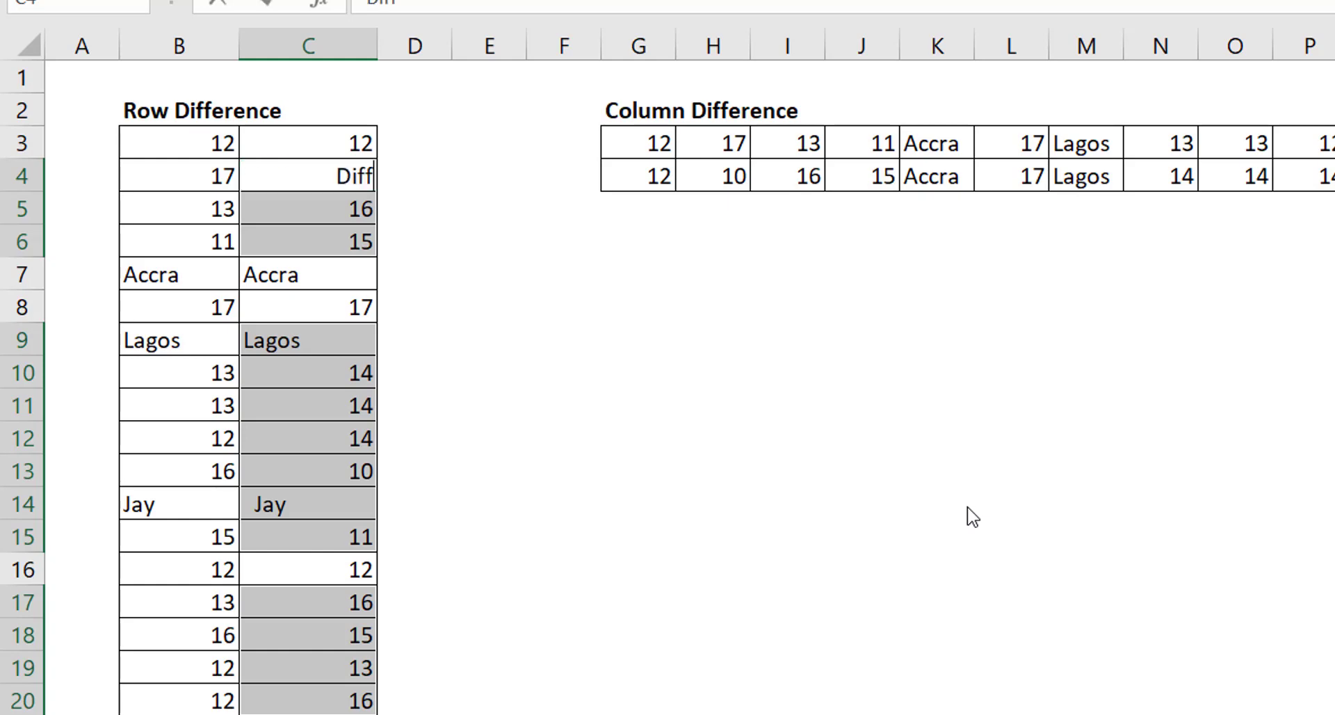
pyautogui.write('erent')
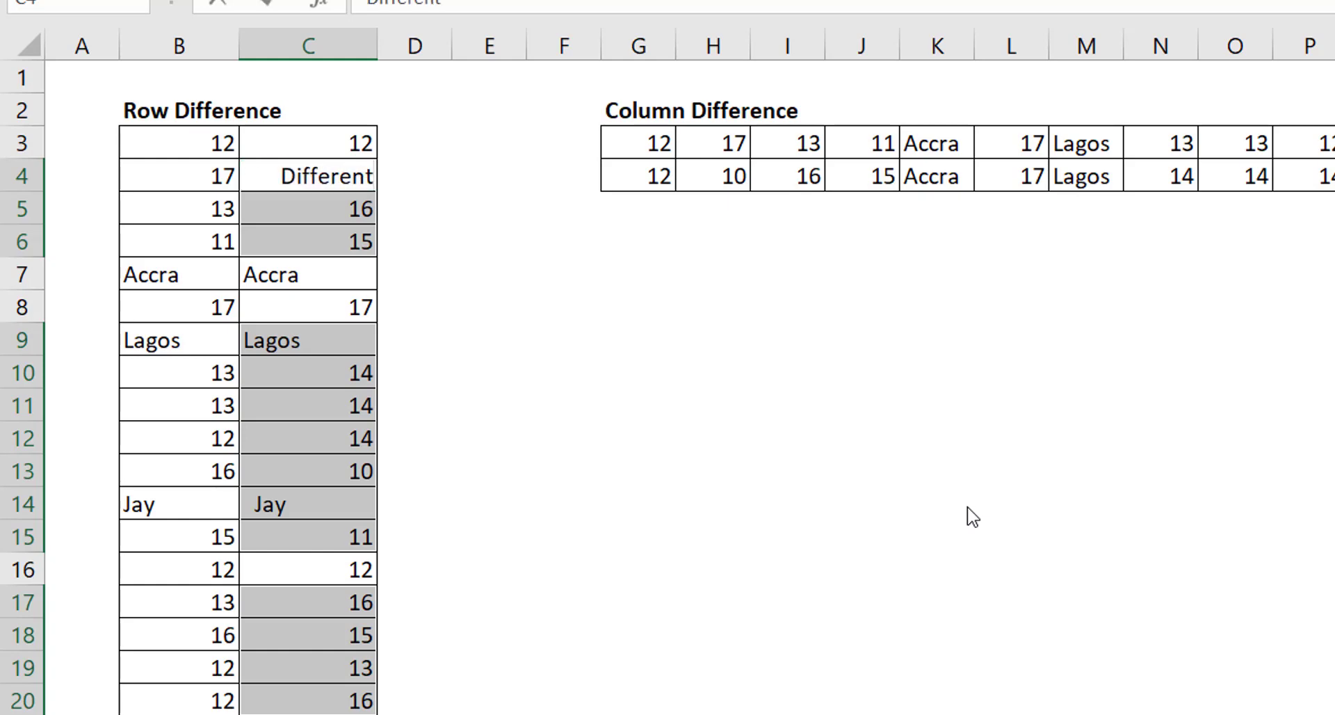
pyautogui.hotkey('ctrl', 'Return')
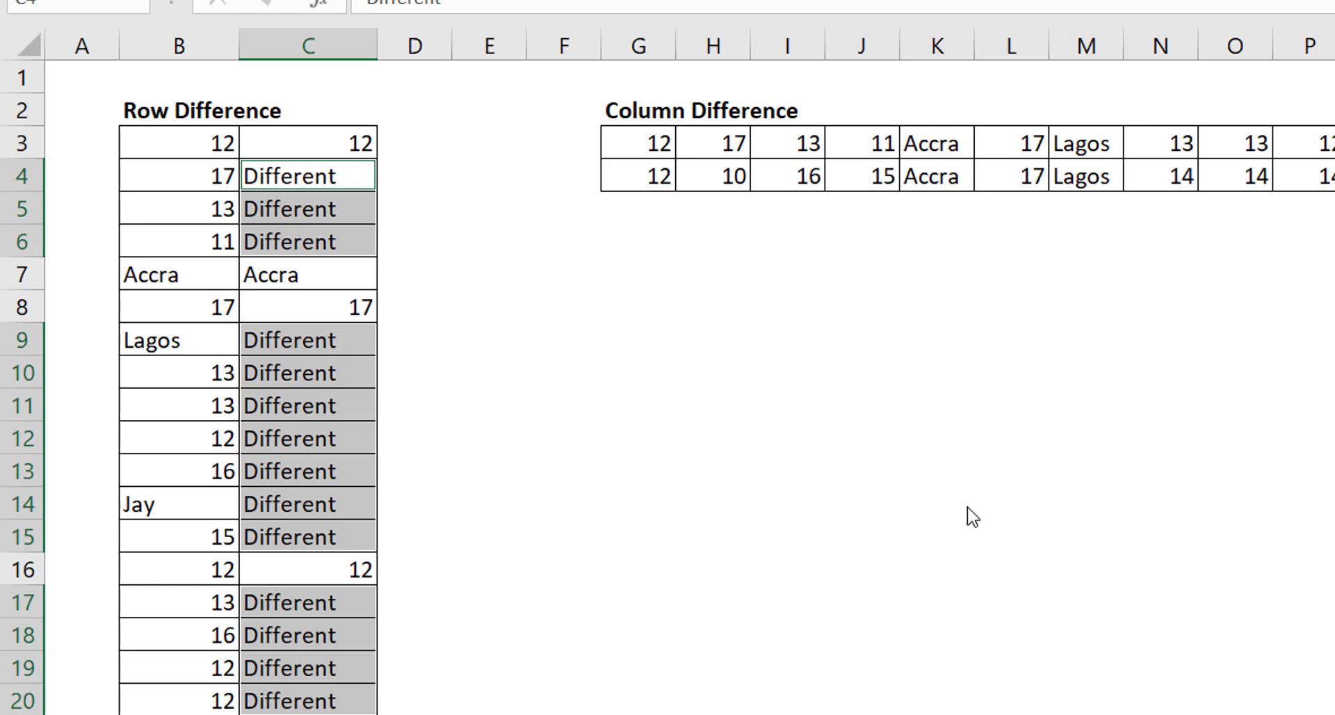
# Step: Select the column differences within G3:X4 using Go To Special and highlight them with yellow fill
pyautogui.click(646, 156)
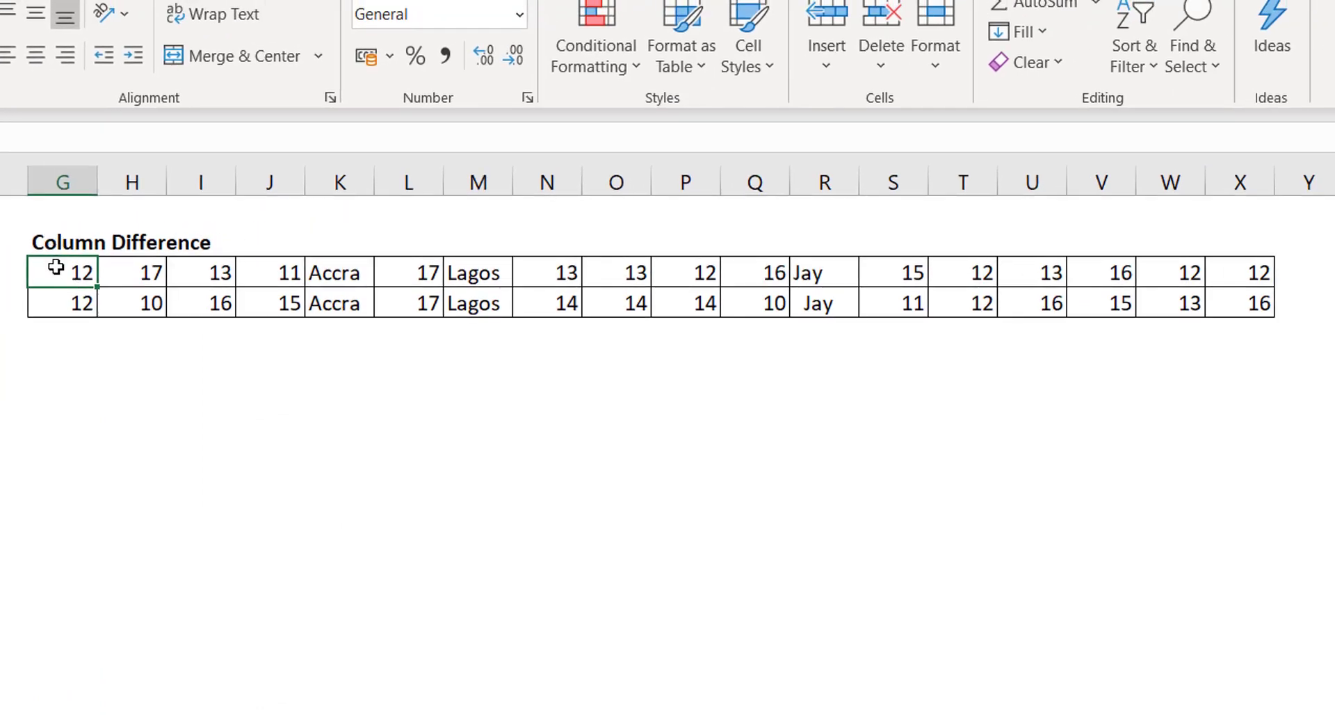
pyautogui.keyDown('shift'); pyautogui.click(61, 307); pyautogui.keyUp('shift')
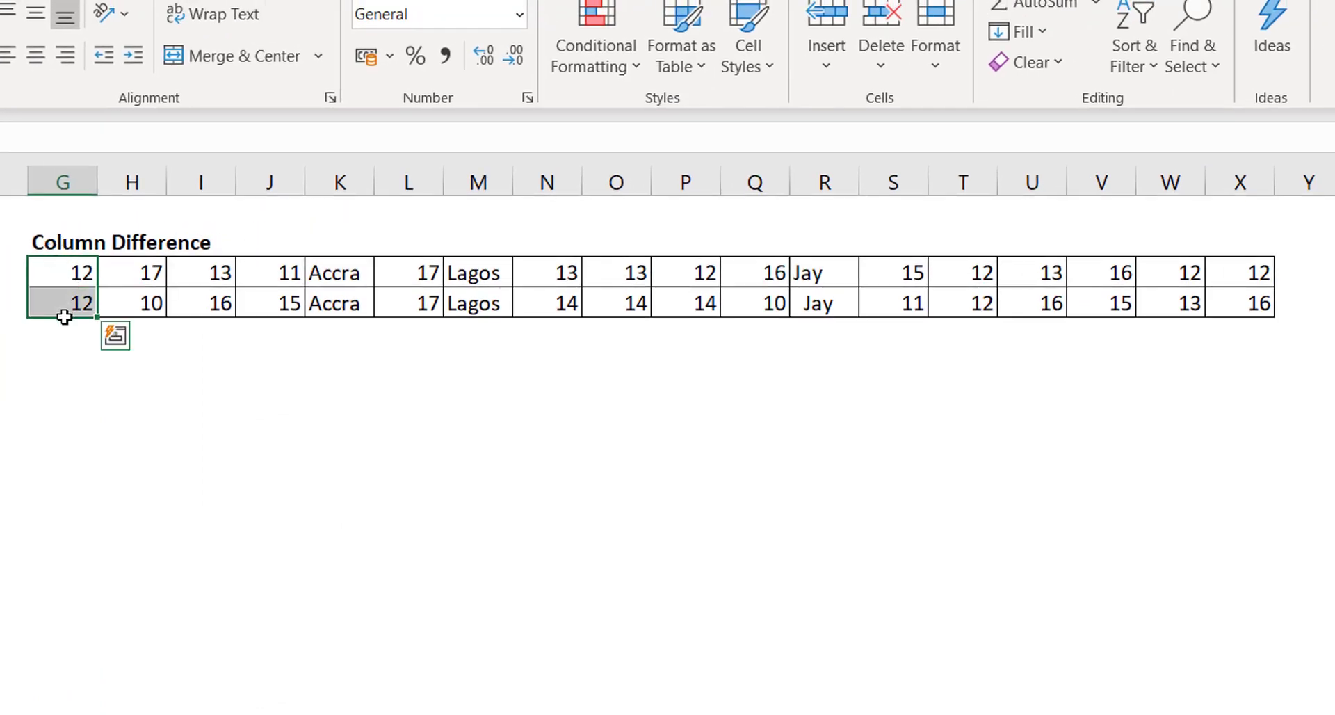
pyautogui.click(61, 279)
pyautogui.click(65, 298)
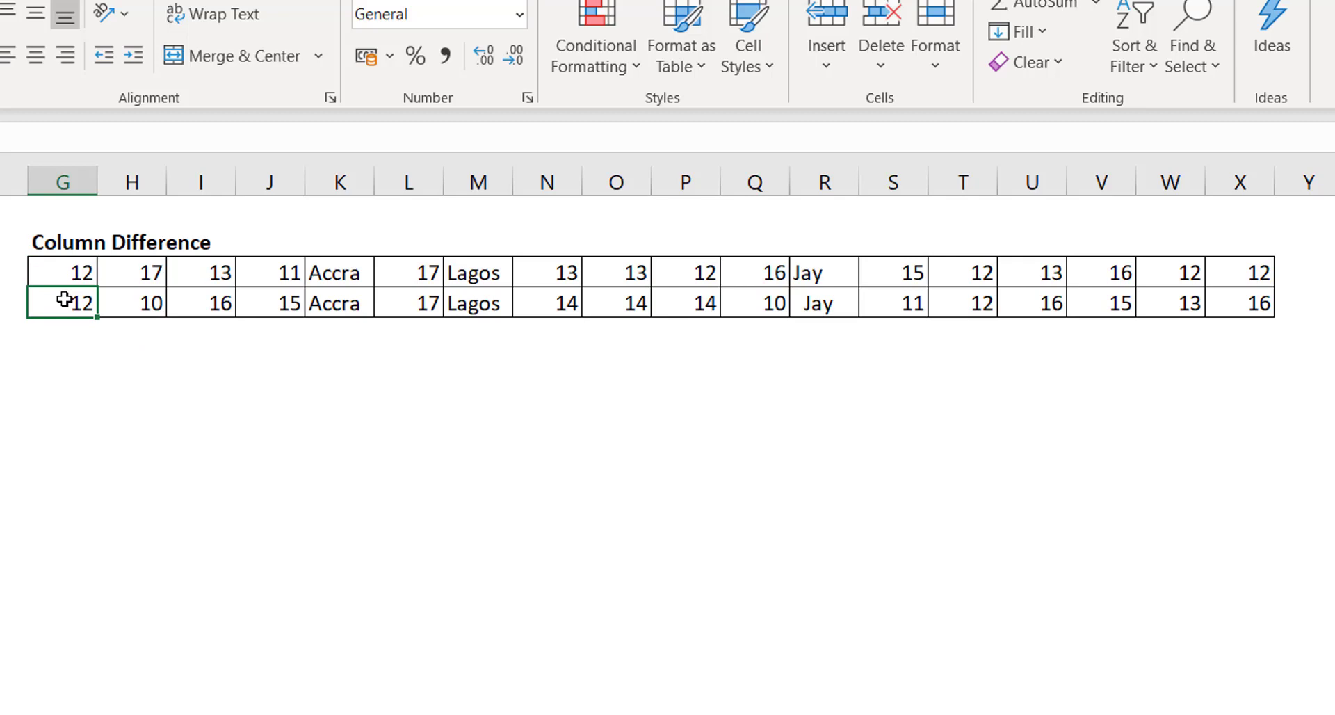
pyautogui.click(67, 275)
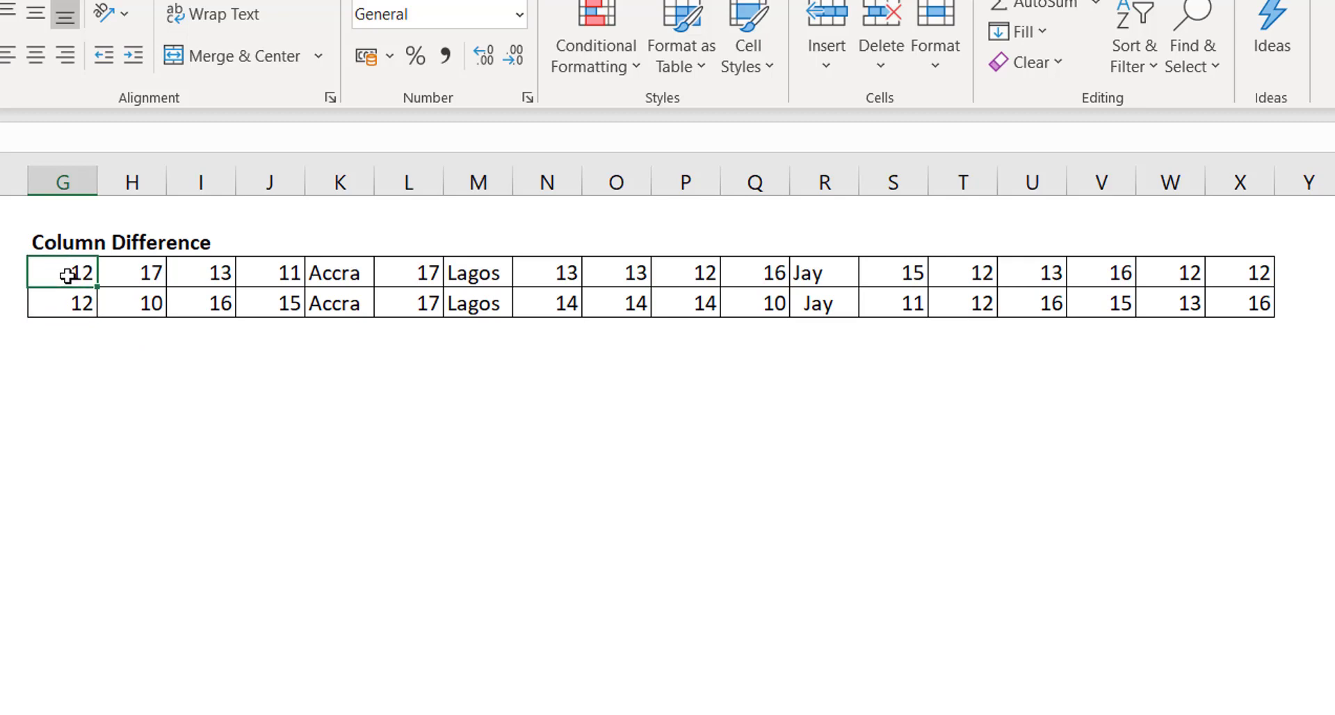
pyautogui.hotkey('ctrl', 'shift', 'Down')
pyautogui.hotkey('ctrl', 'shift', 'Right')
pyautogui.hotkey('ctrl', 'g')
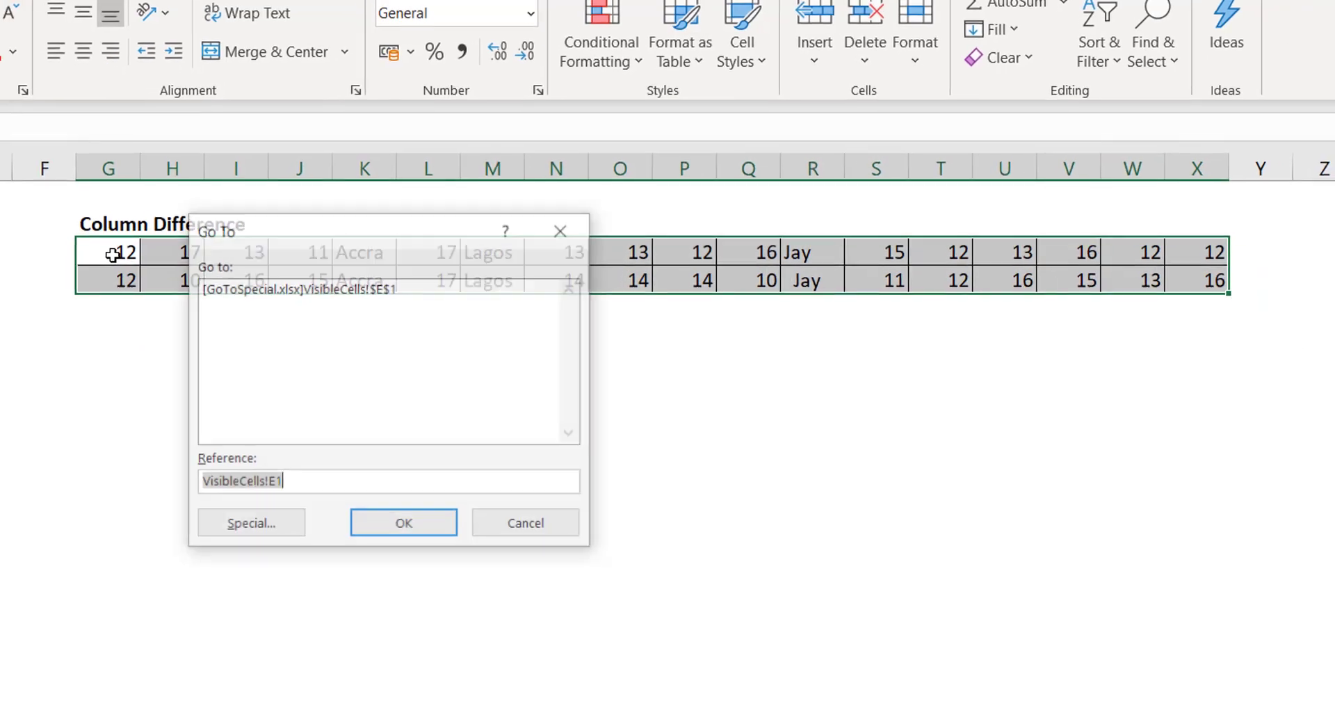
pyautogui.moveTo(317, 221); pyautogui.dragTo(693, 329)
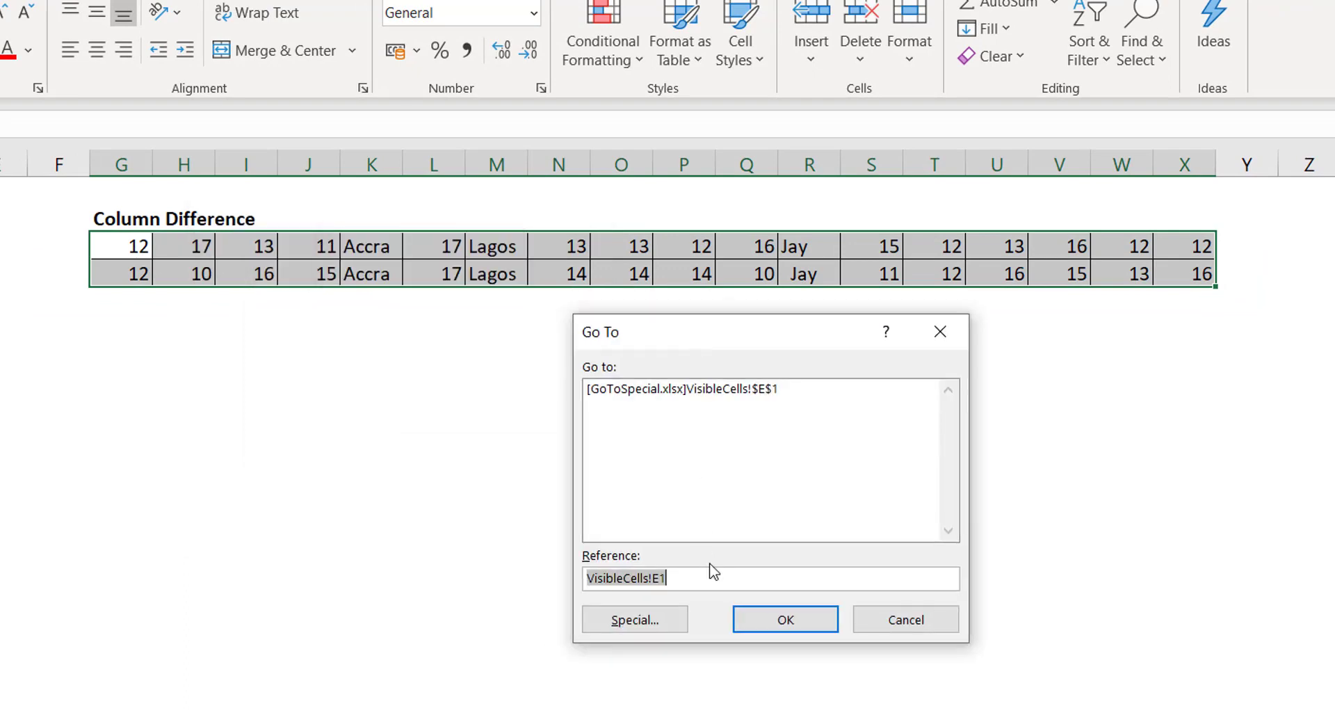
pyautogui.click(662, 619)
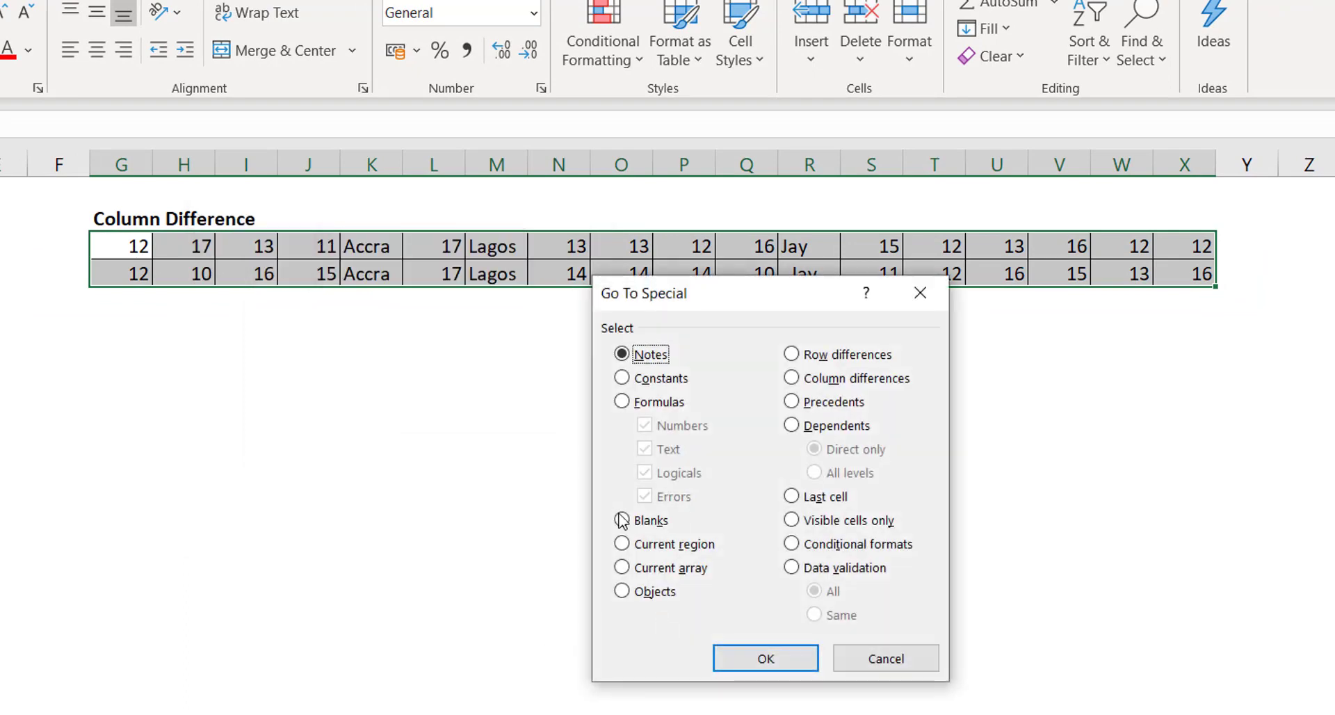
pyautogui.click(827, 379)
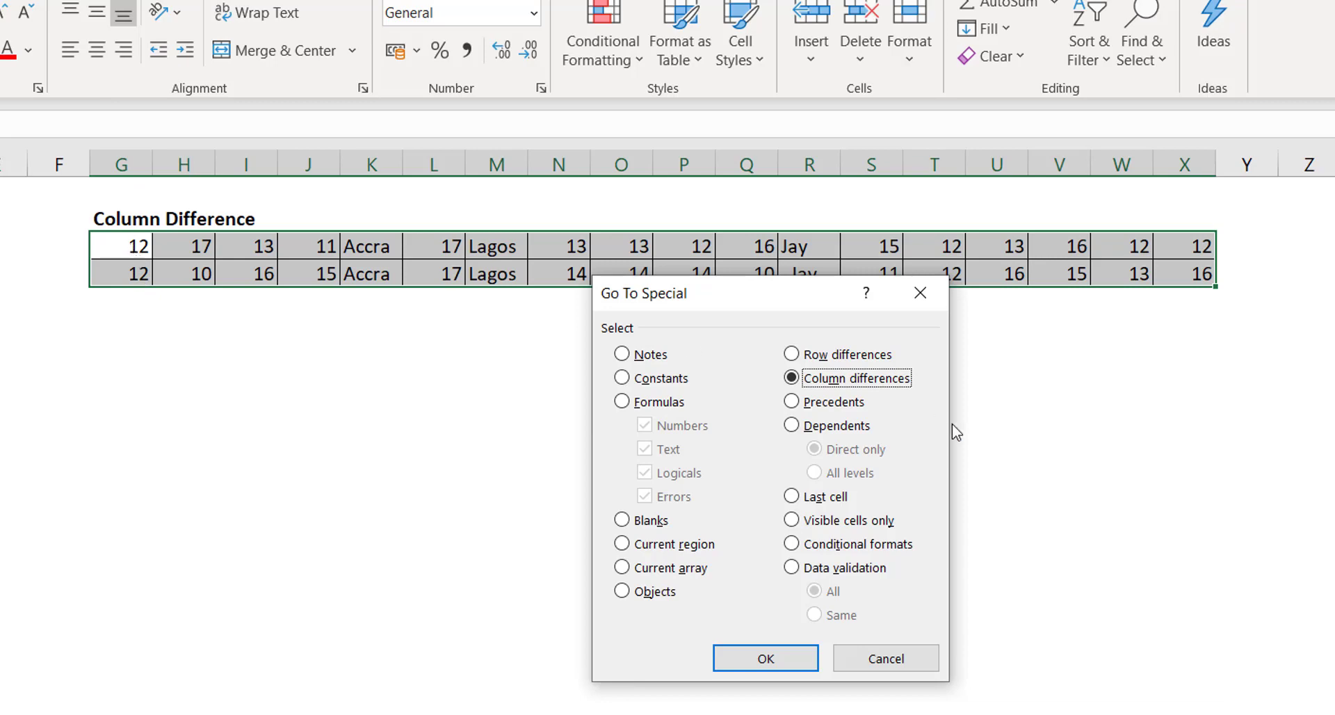
pyautogui.click(784, 659)
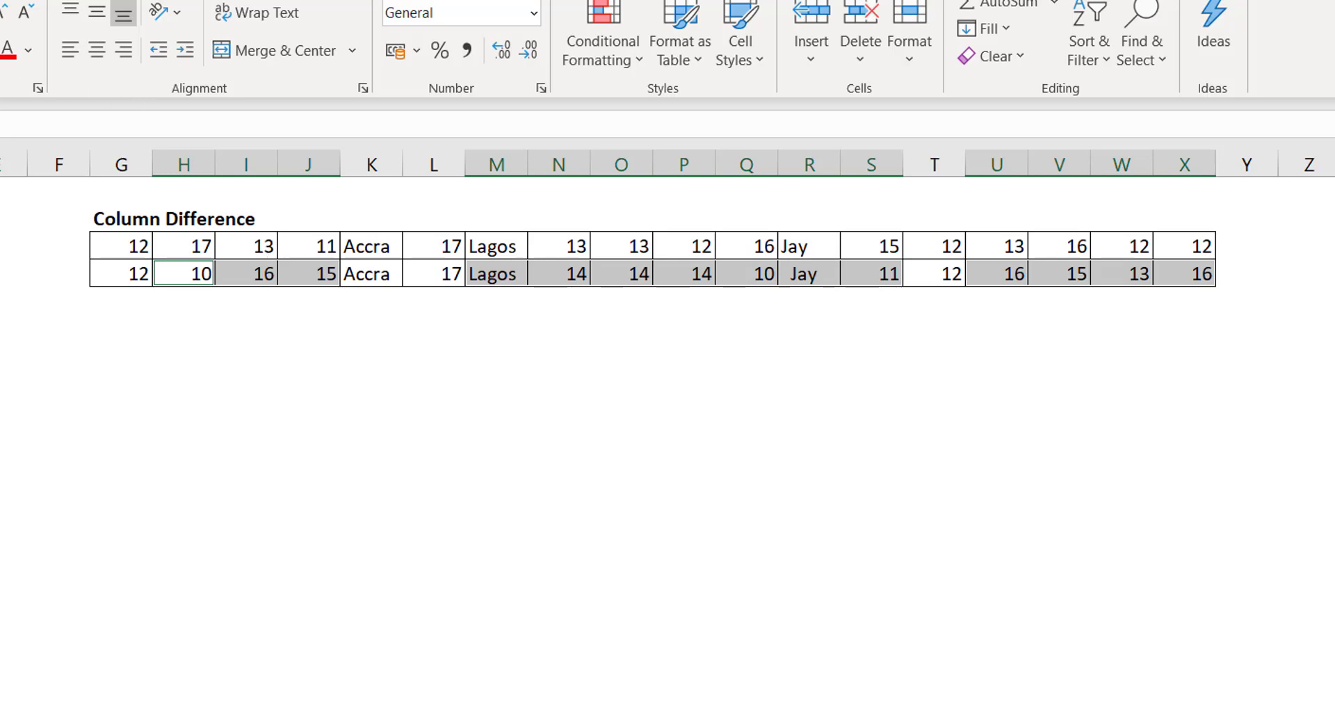
pyautogui.press('F4')
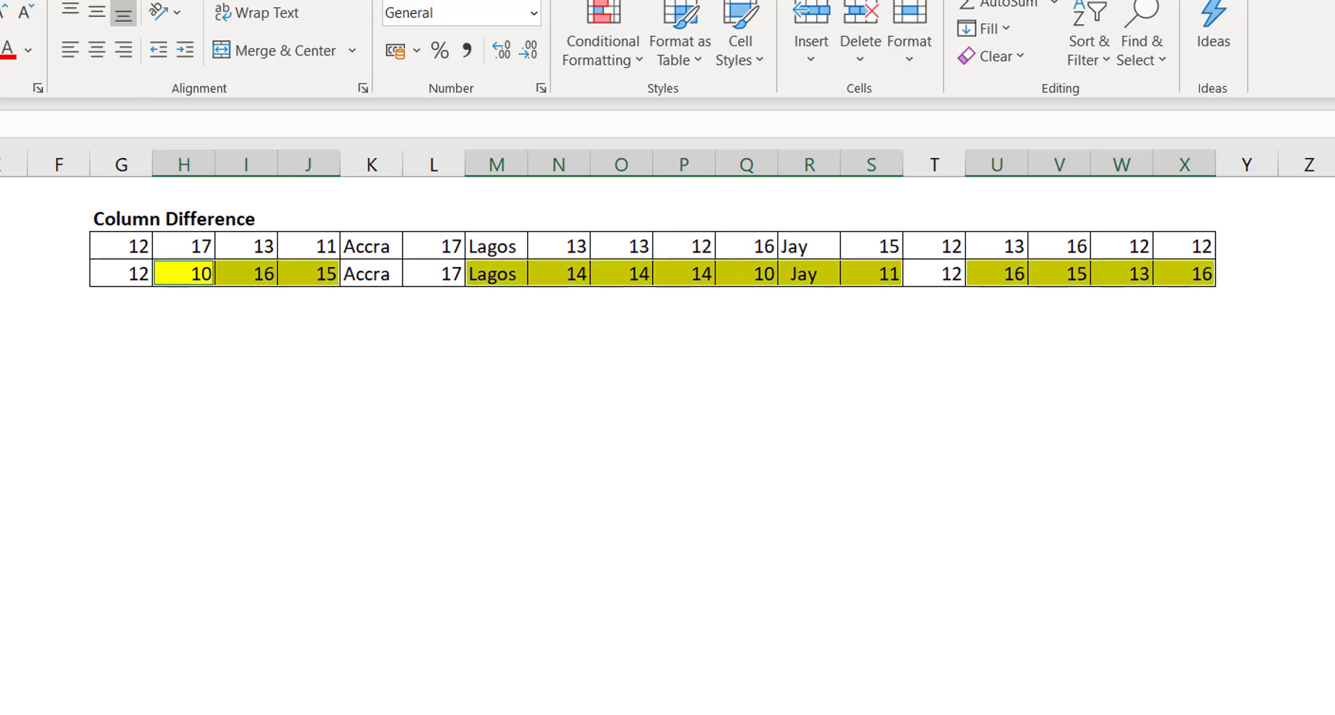
# Step: In the staff salary table, trace the precedents of the pension contribution in D3 and remove the arrows
pyautogui.click(9, 58)
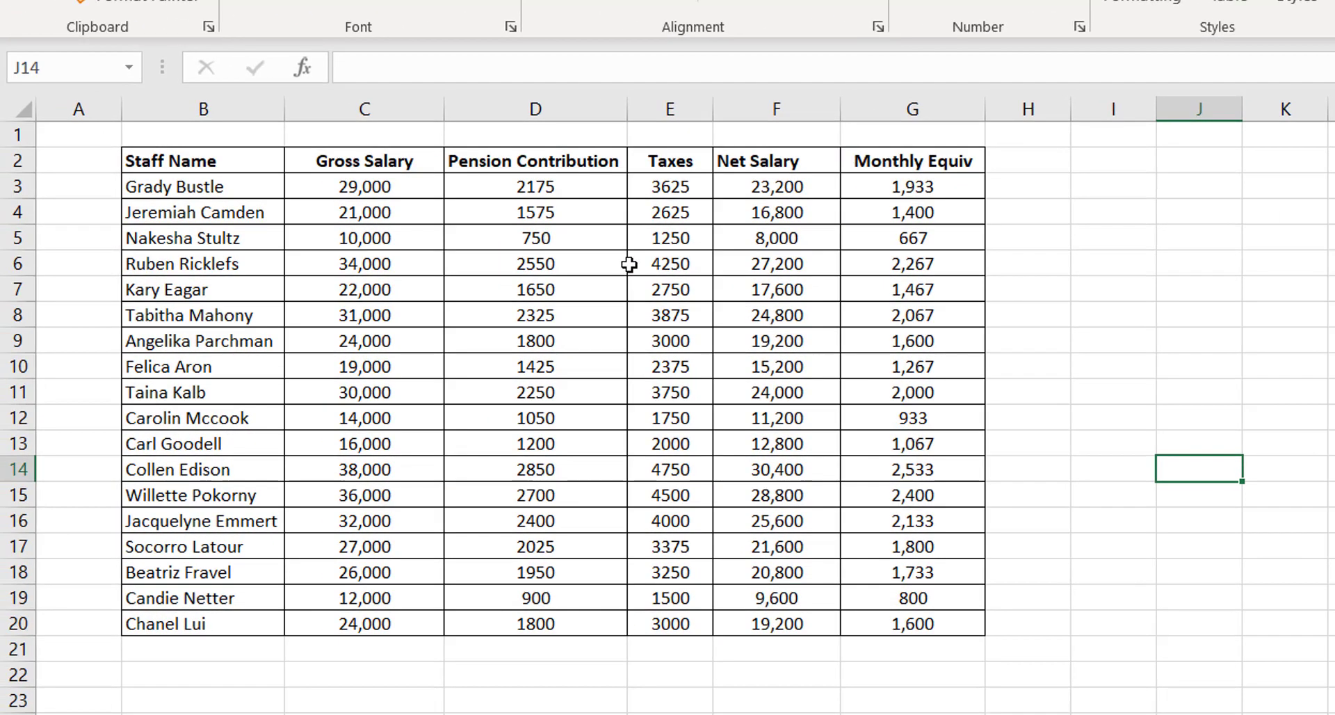
pyautogui.click(525, 275)
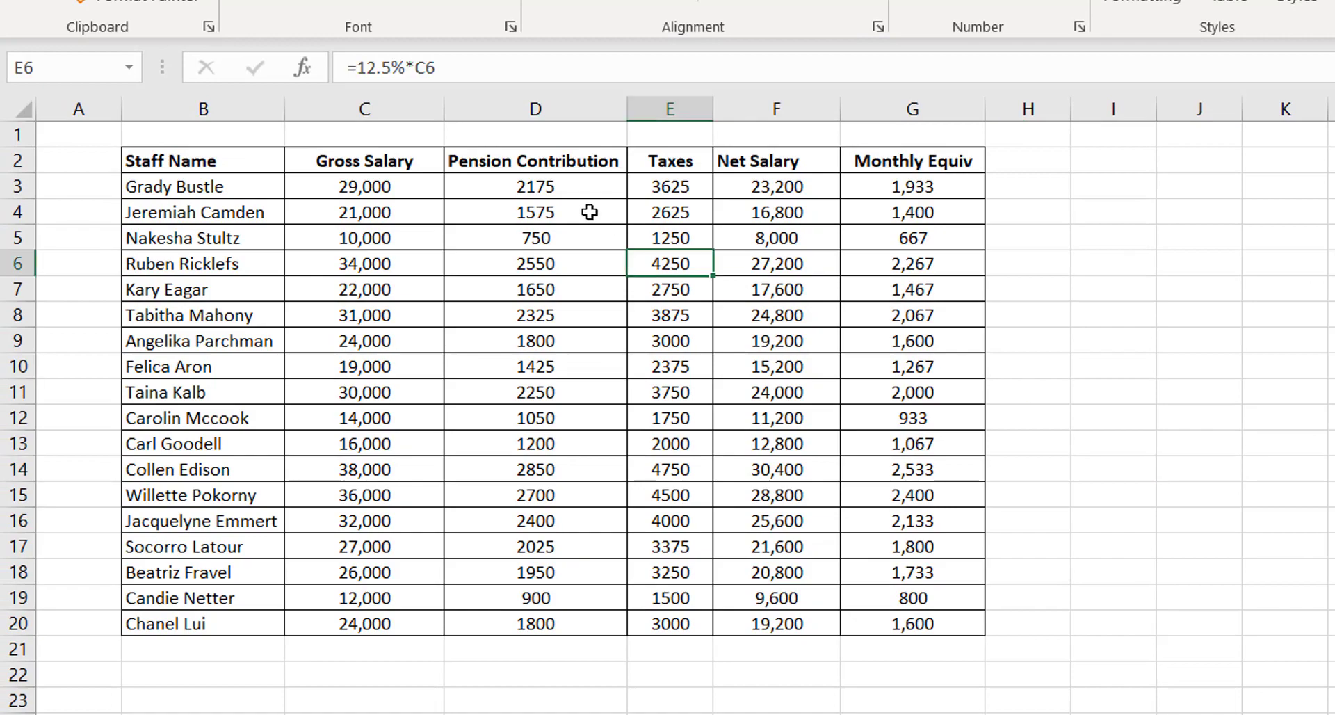
pyautogui.click(471, 193)
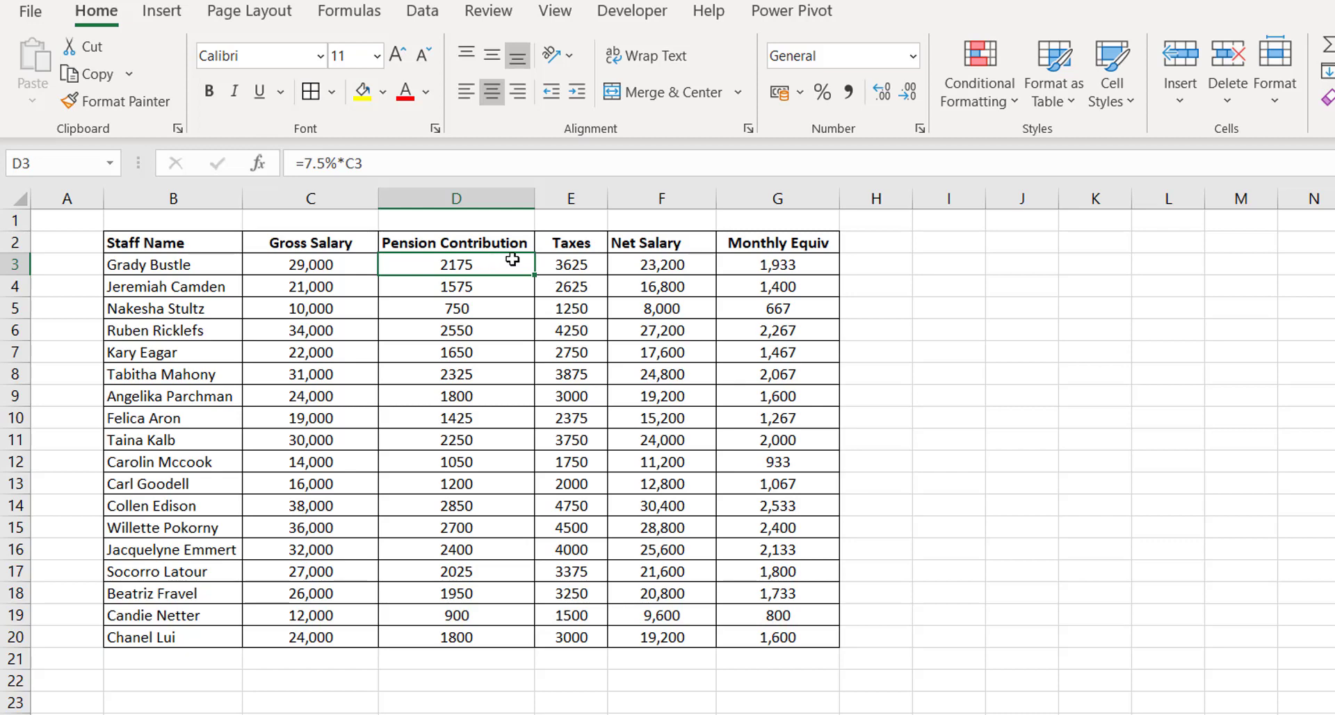
pyautogui.click(351, 11)
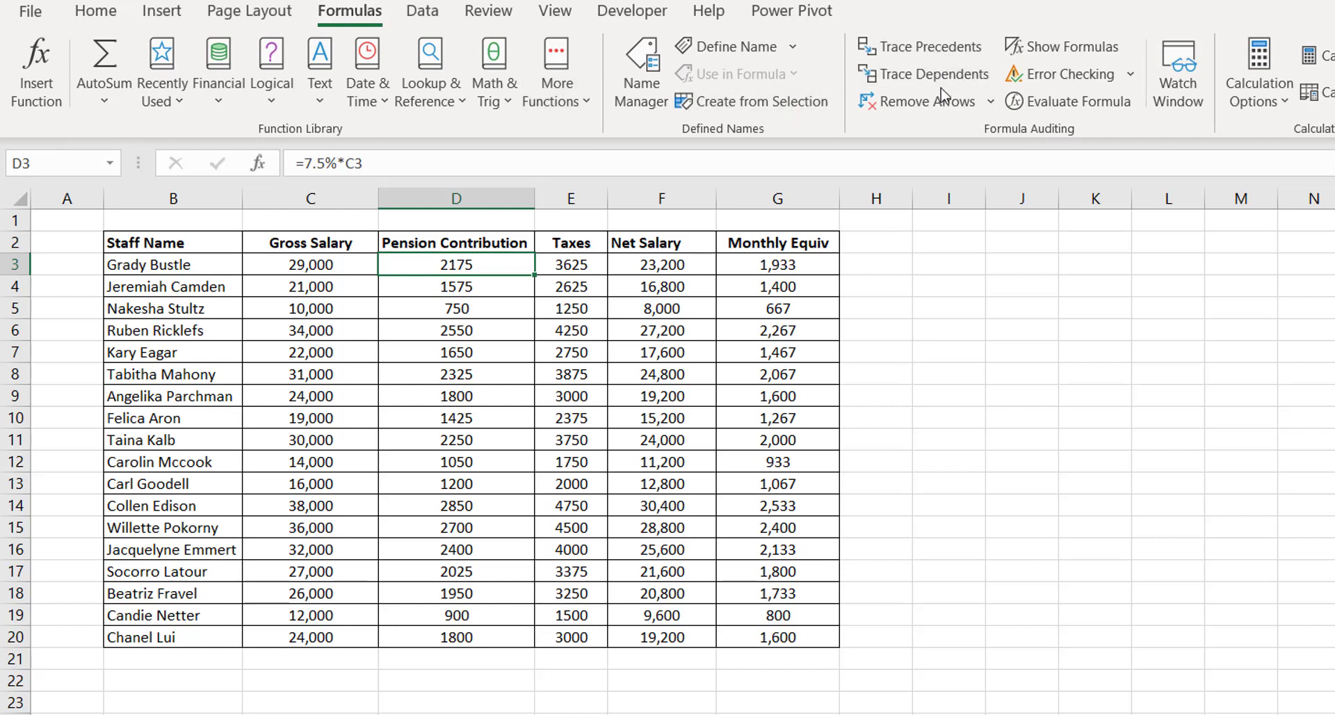
pyautogui.click(922, 48)
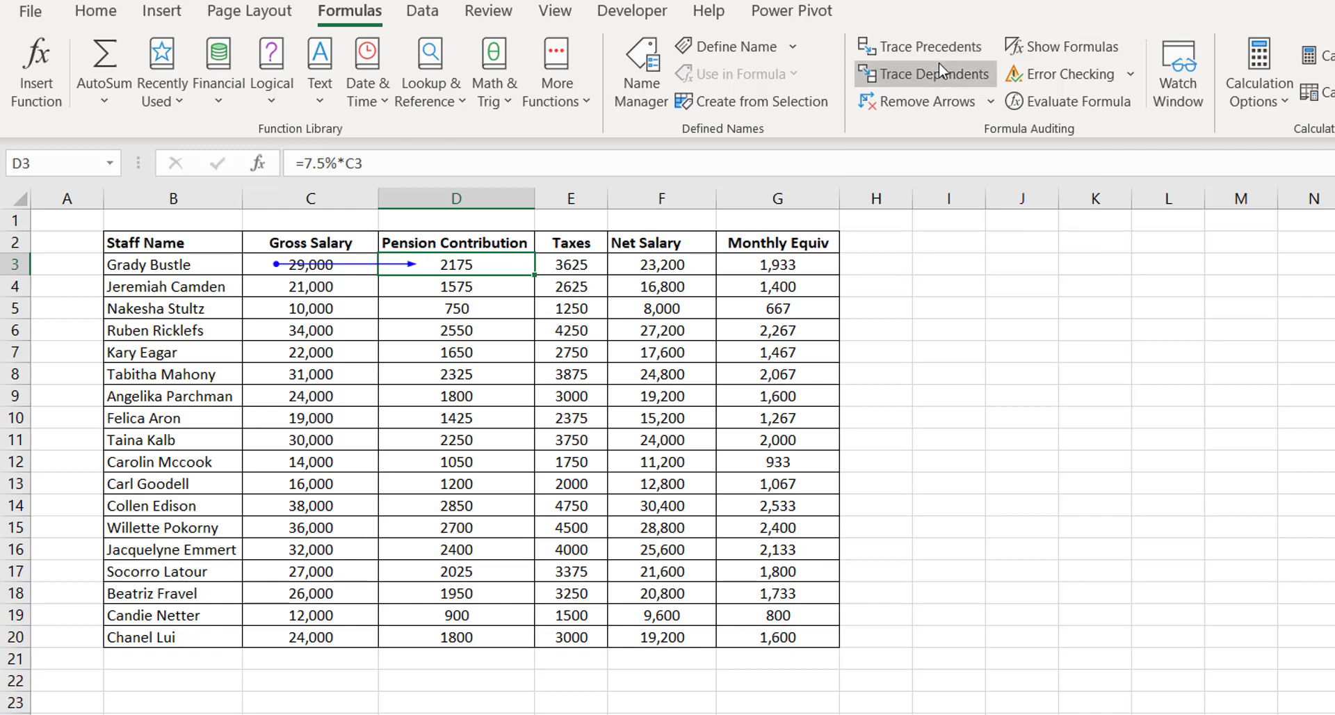
pyautogui.click(950, 118)
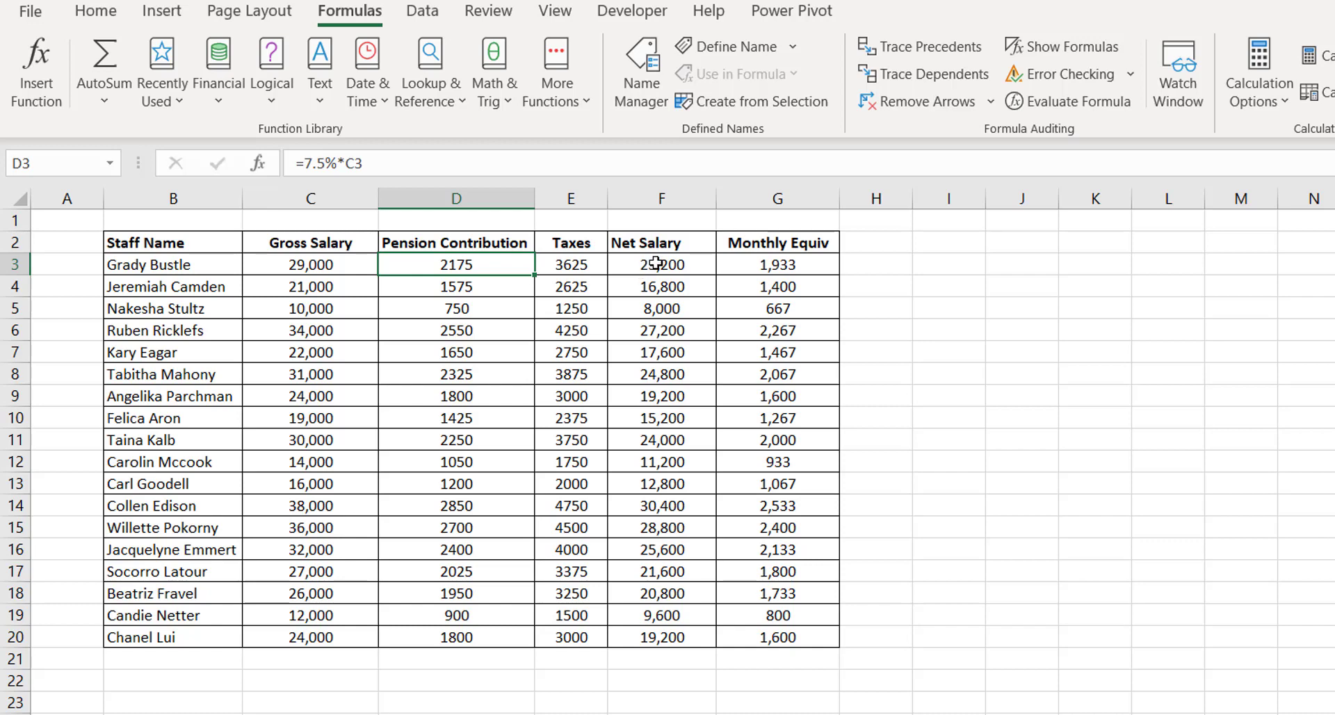
# Step: Enter 1 in cell J3 and the formula =J3 in cell K3
pyautogui.click(1008, 263)
pyautogui.write('1')
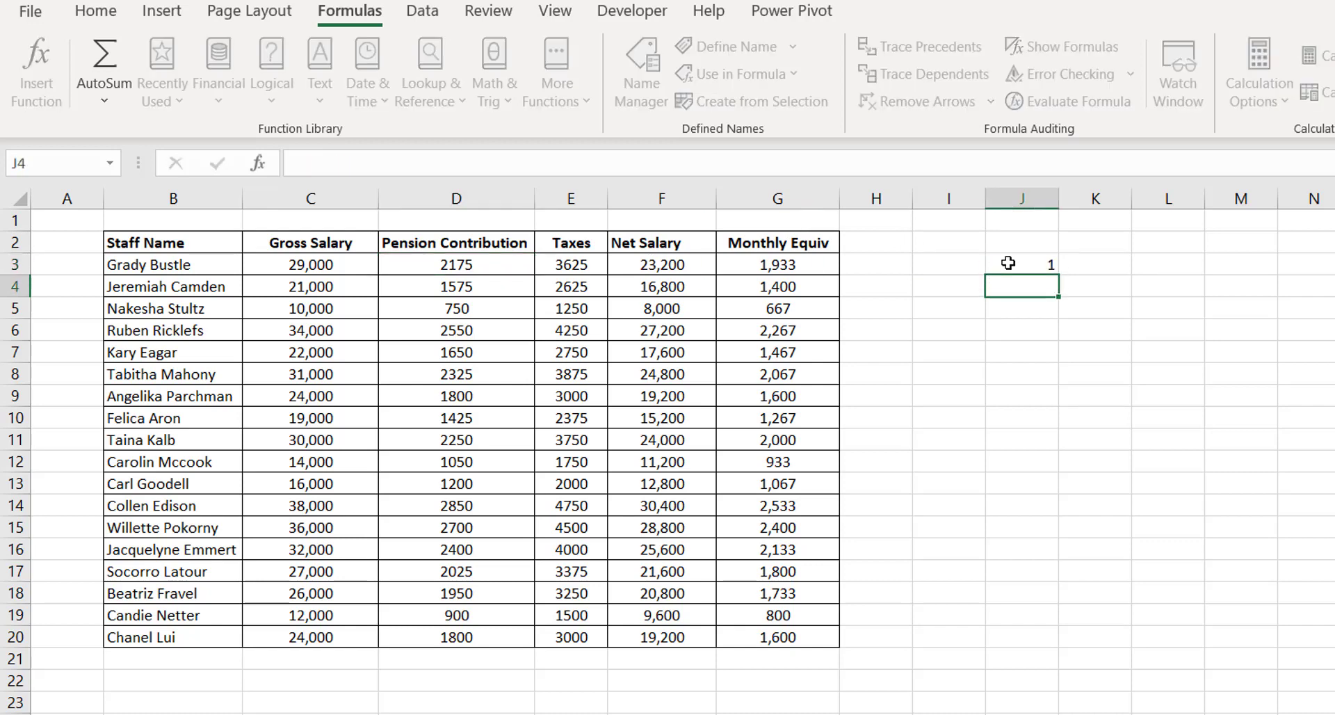
pyautogui.press('Tab')
pyautogui.write('=')
pyautogui.click(1009, 263)
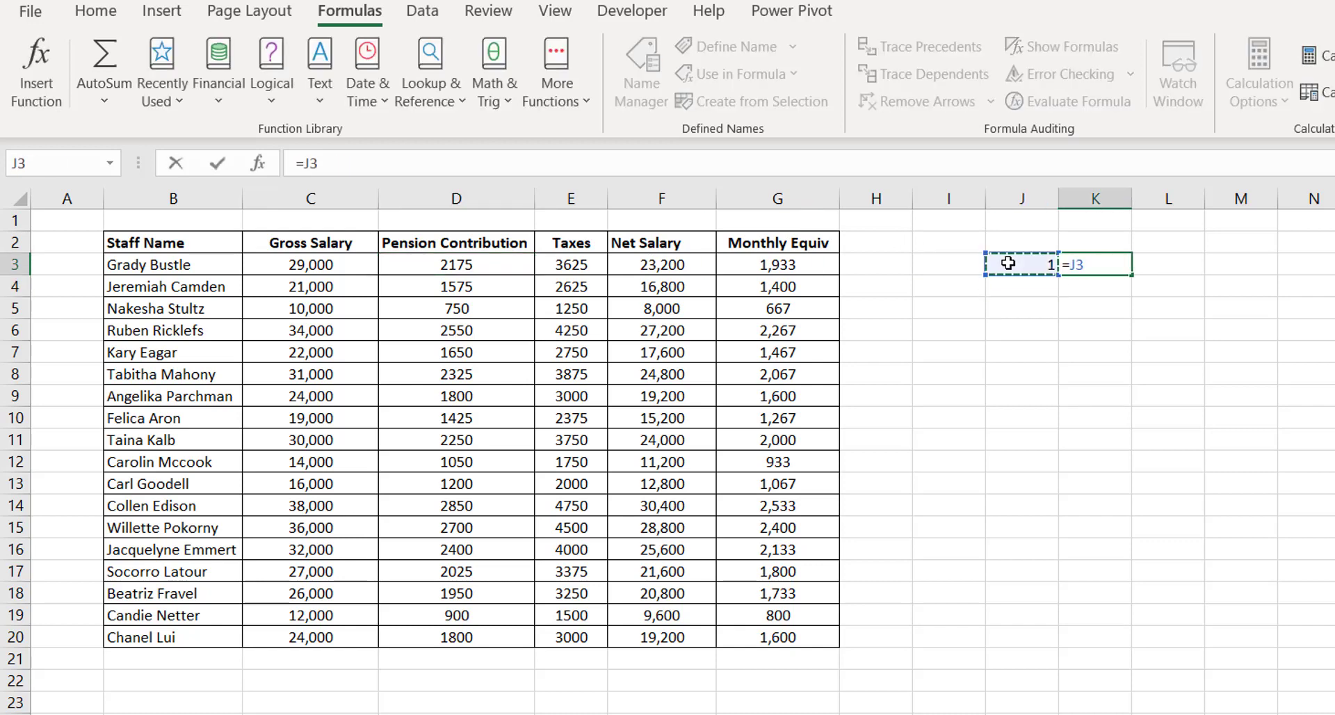
pyautogui.press('Return')
pyautogui.press('Up')
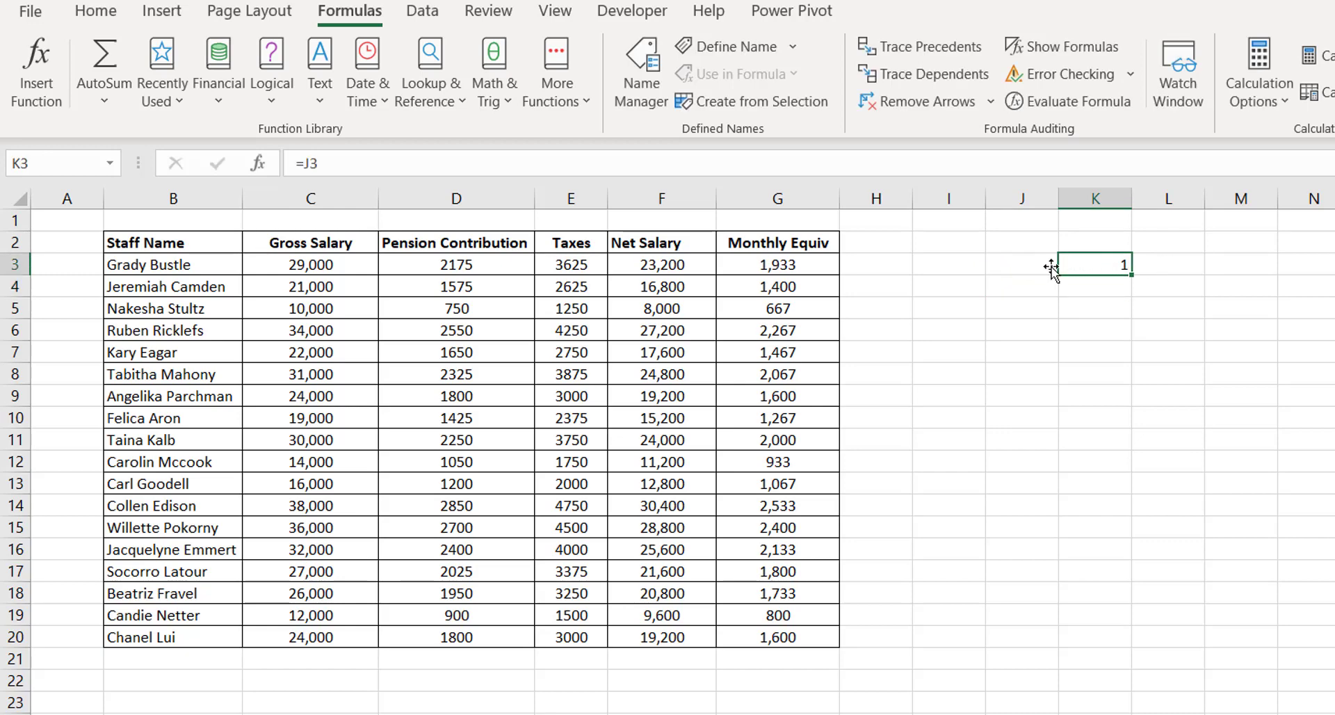
# Step: Enter the formula =K3+3 in cell L3 and check its cell reference
pyautogui.click(1175, 264)
pyautogui.write('=')
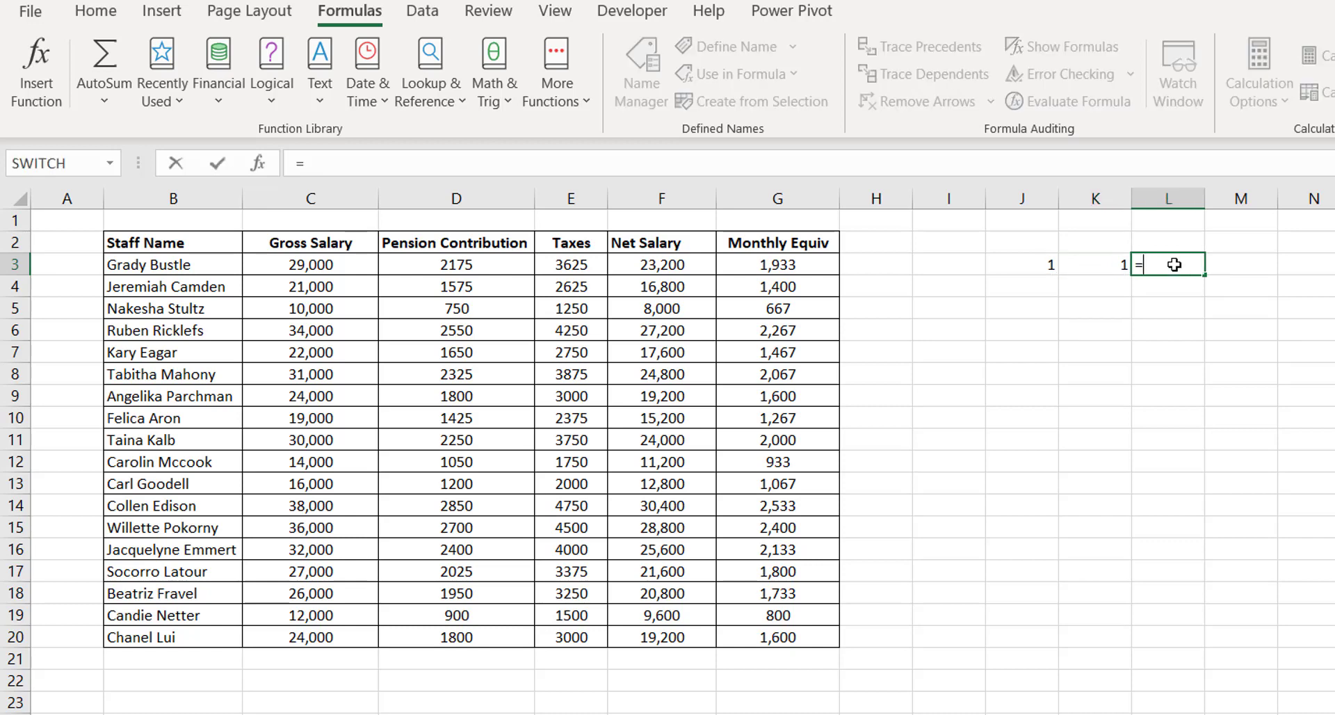
pyautogui.press('Left')
pyautogui.write('+3')
pyautogui.press('Return')
pyautogui.click(1182, 264)
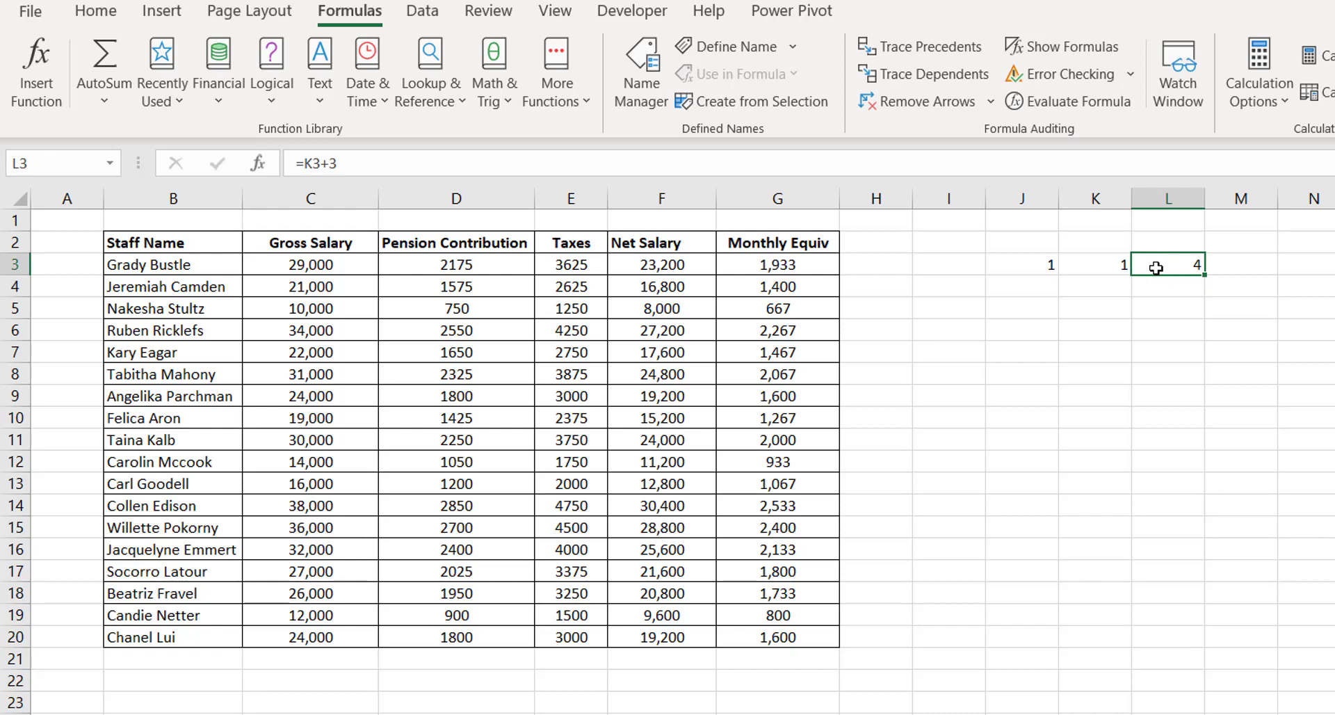
pyautogui.doubleClick(1189, 265)
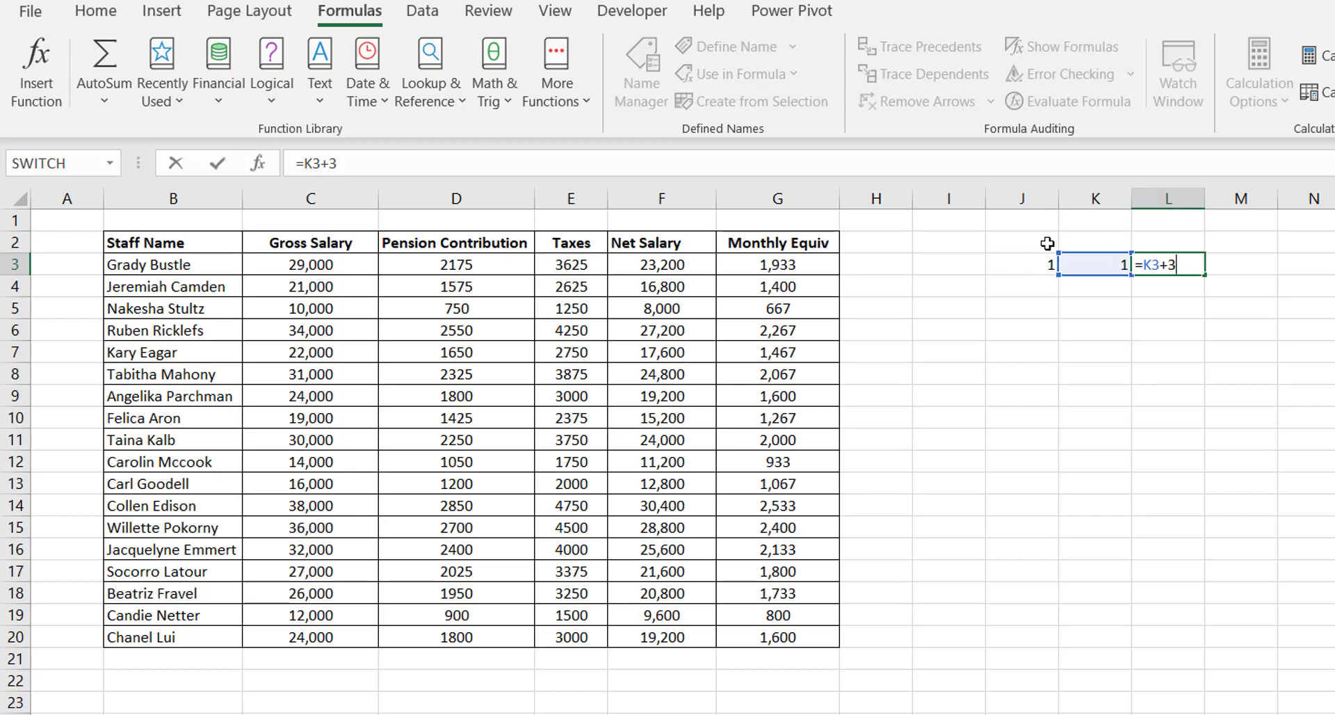
pyautogui.hotkey('ctrl', 'Return')
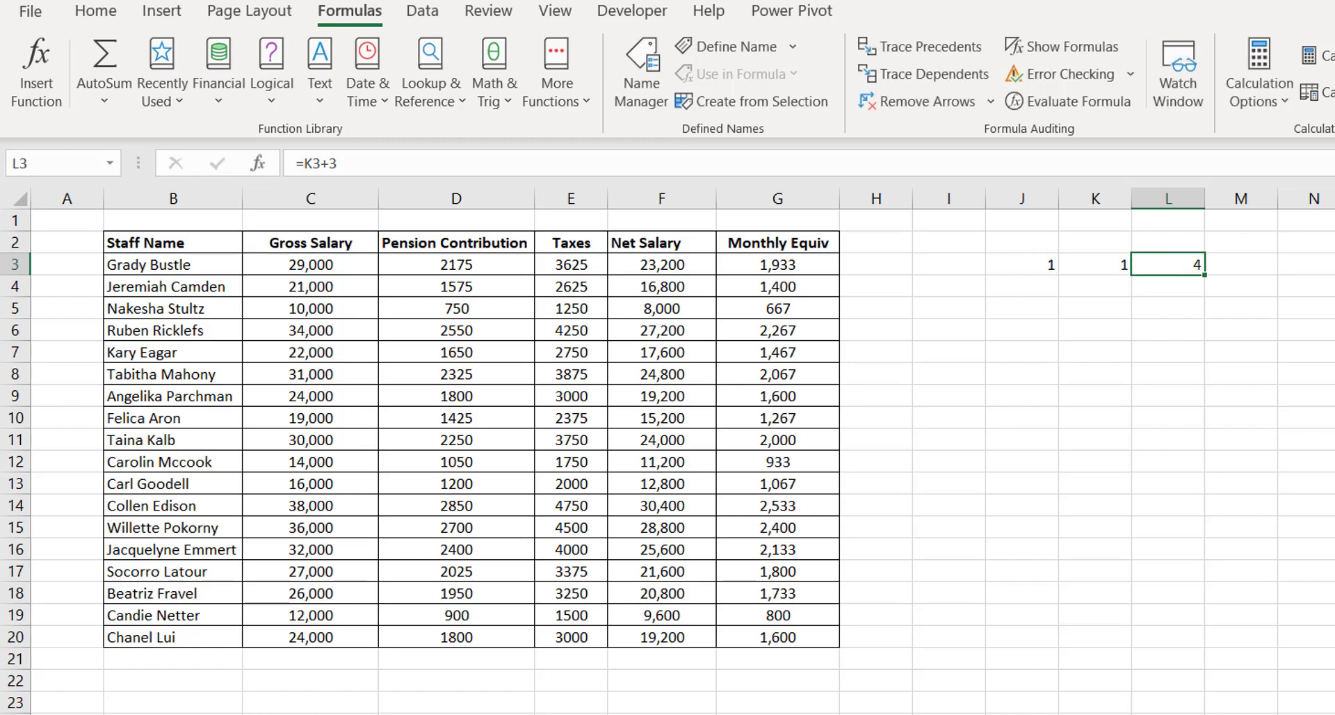
pyautogui.scroll(2, 667, 452)
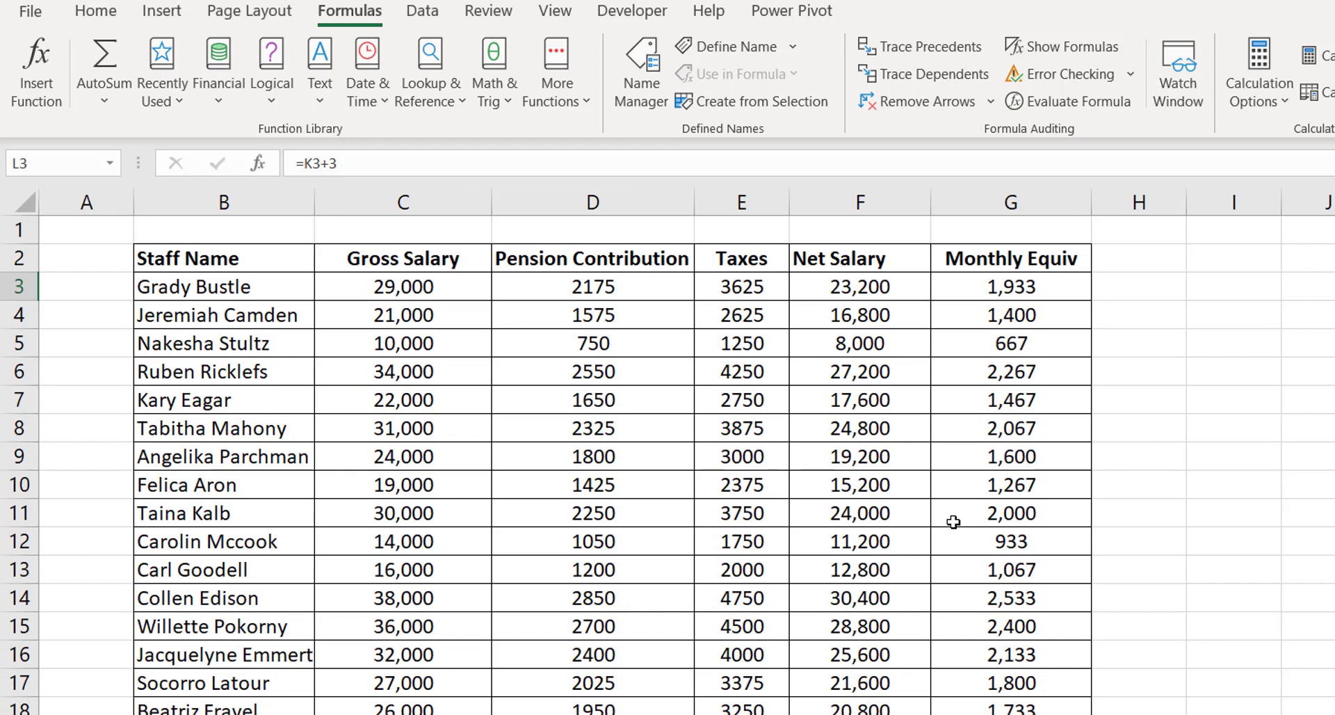
# Step: Review the row 3 contents from the gross salary in C3 across to the monthly equivalent in G3
pyautogui.click(433, 287)
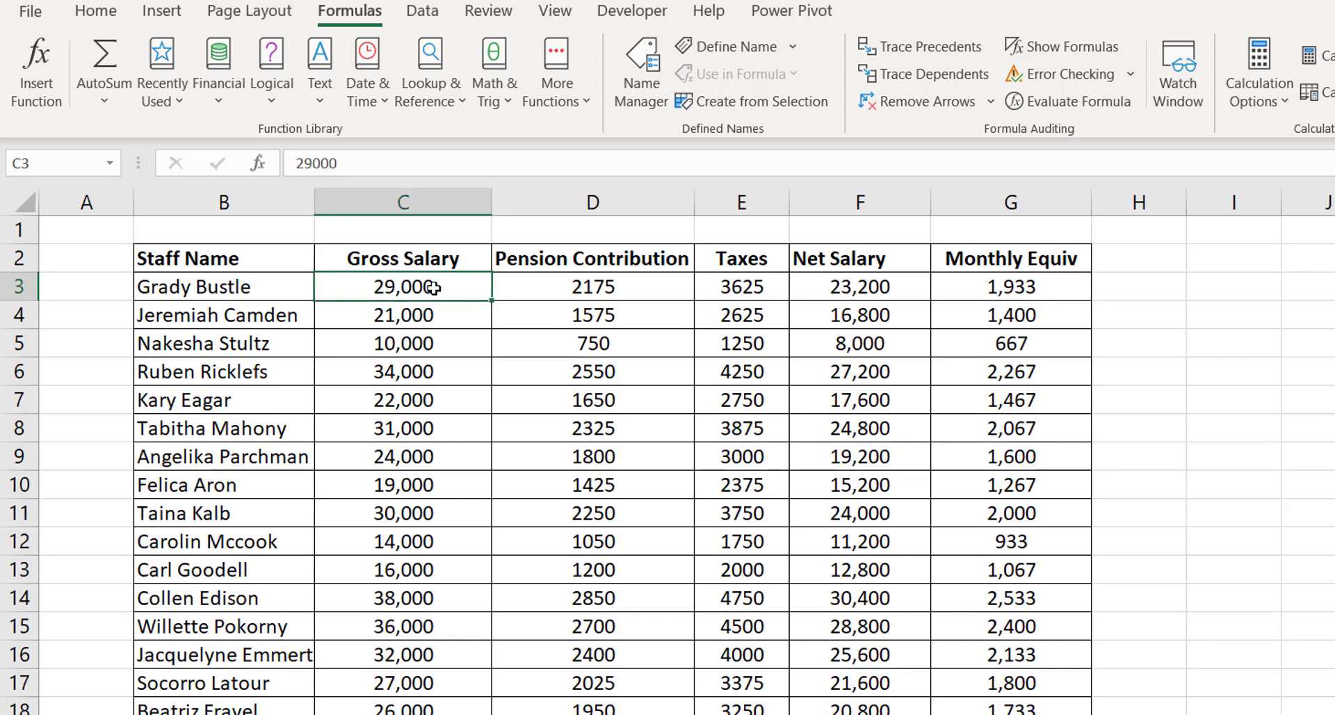
pyautogui.press('Right')
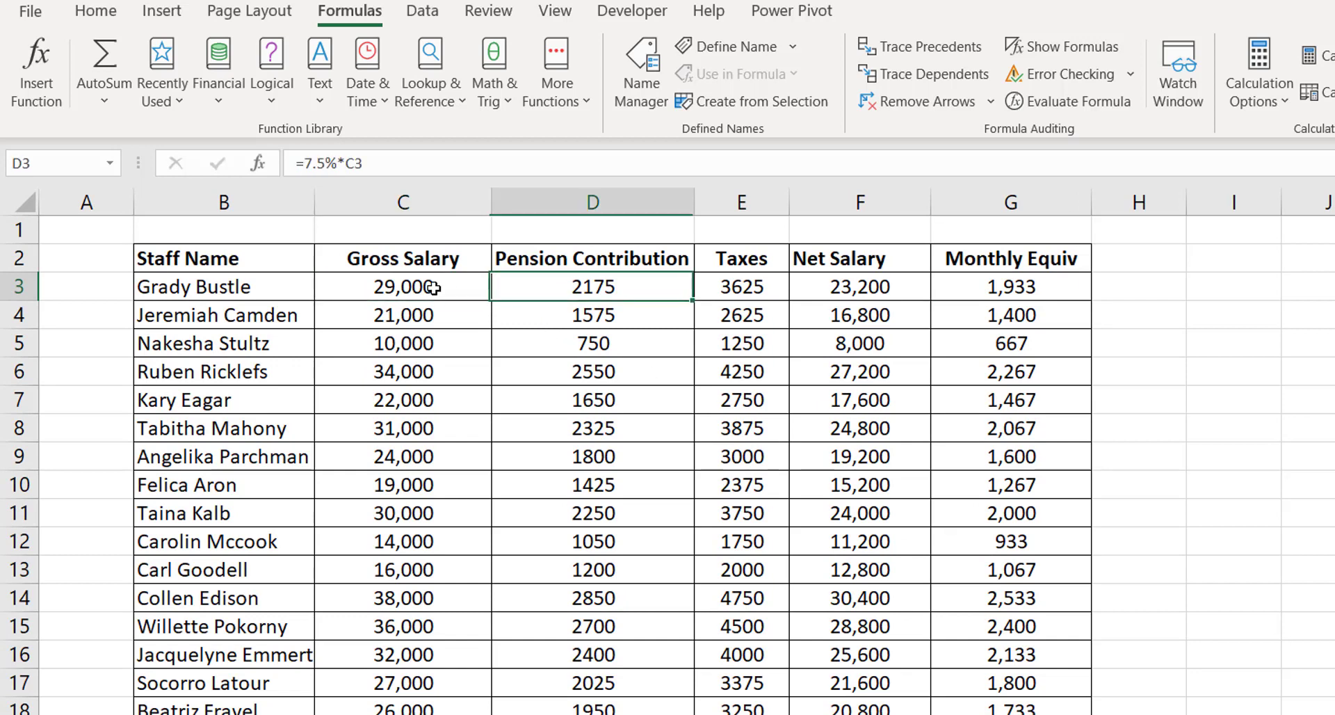
pyautogui.press('Right')
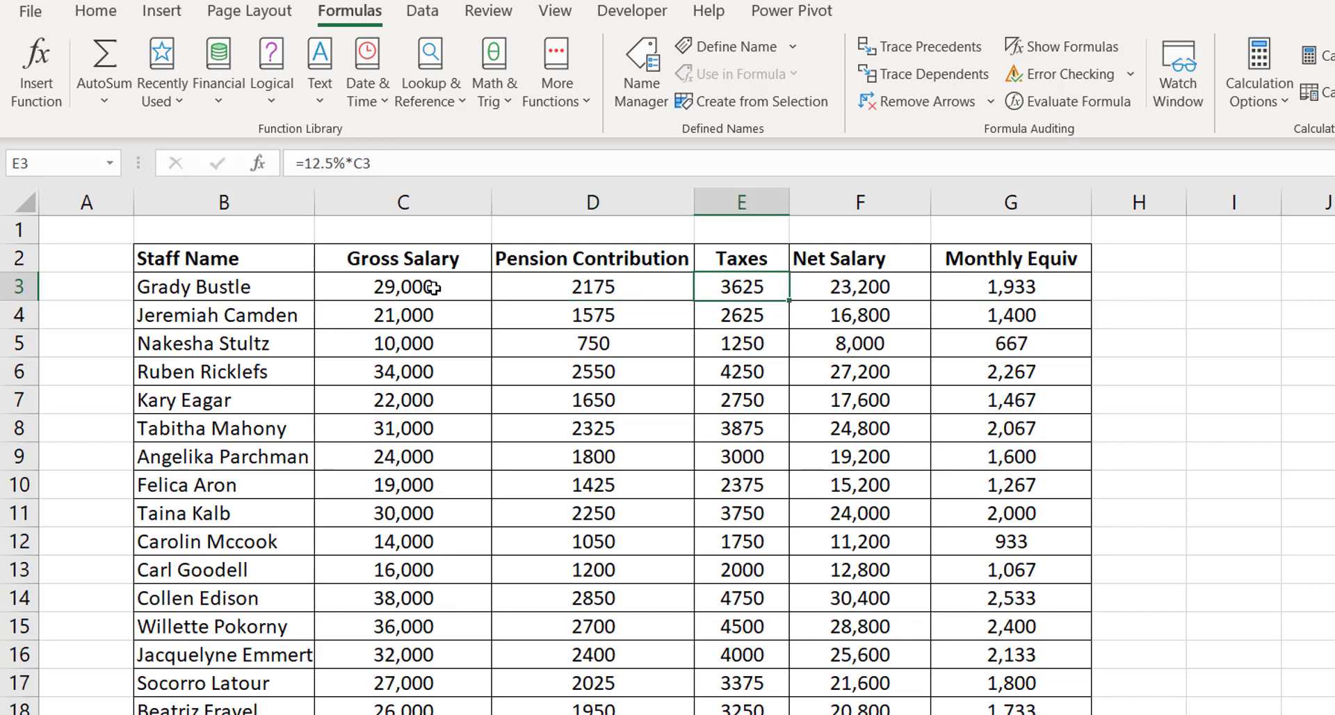
pyautogui.press('Right')
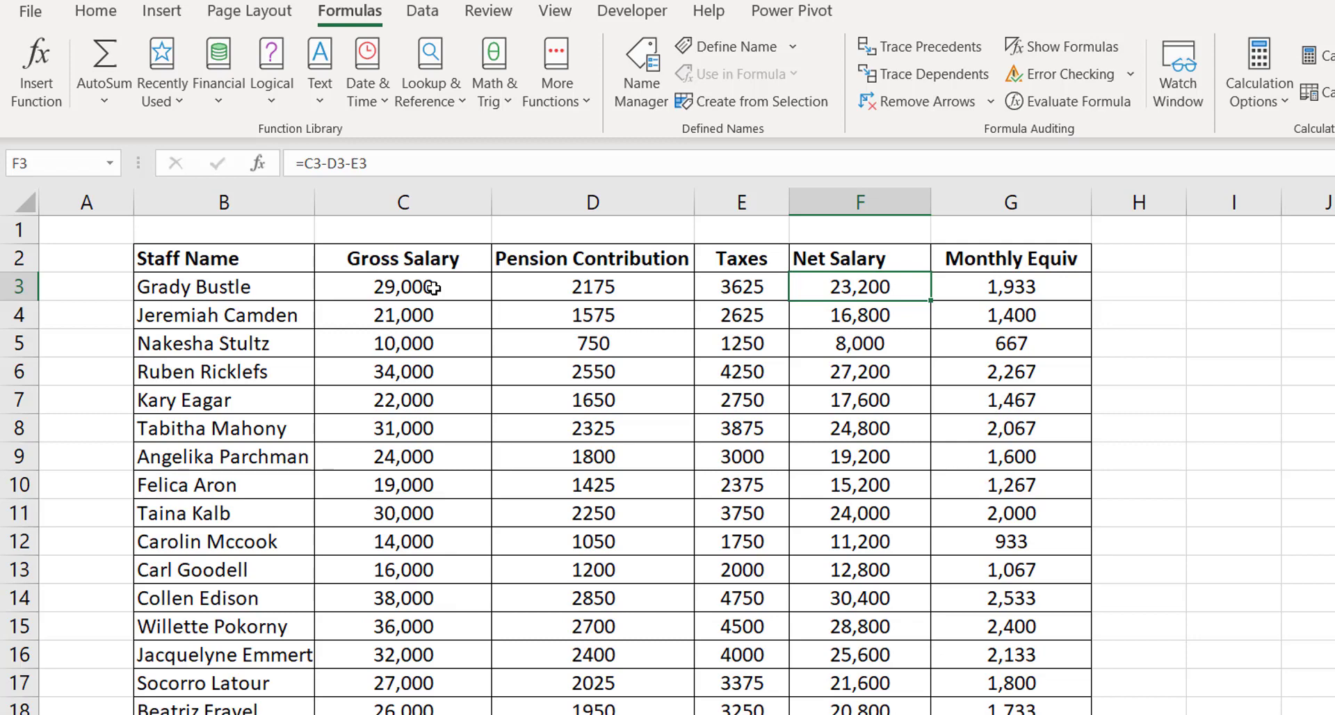
pyautogui.press('Right')
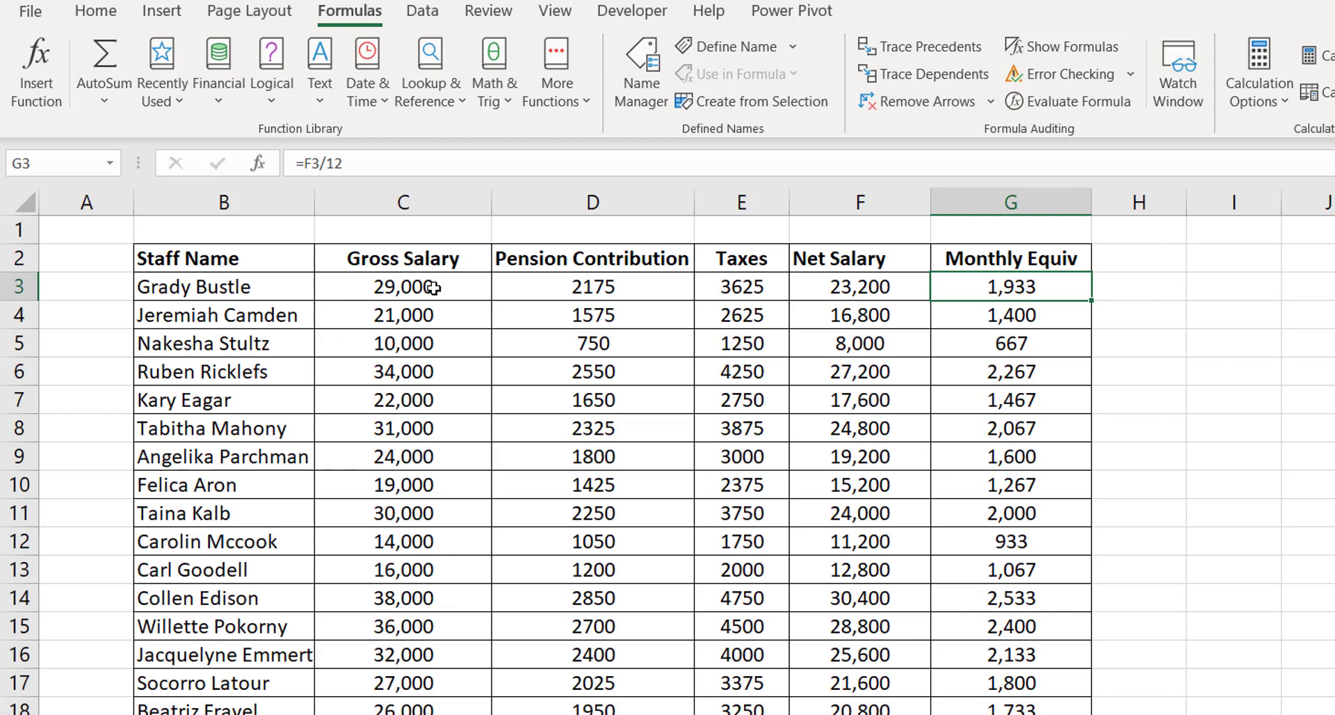
# Step: Select the direct precedents of the net salary in F3 using Go To Special
pyautogui.press('Left')
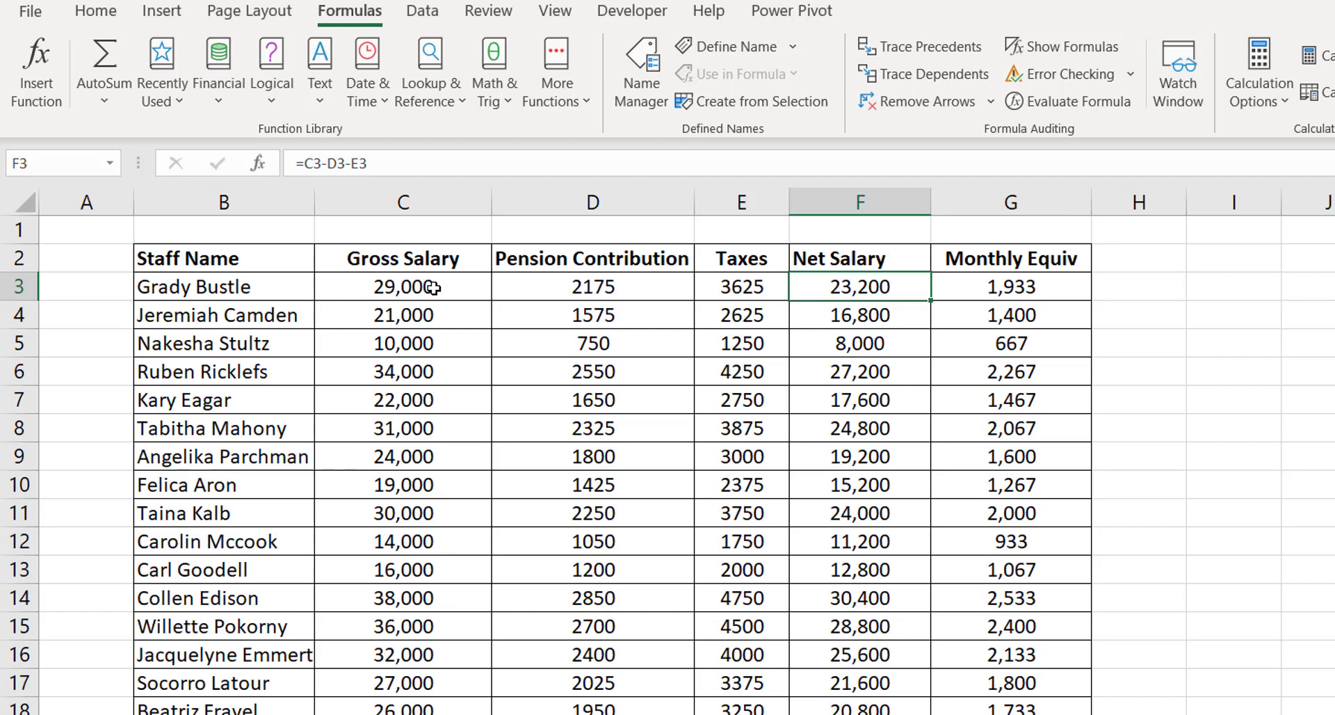
pyautogui.hotkey('ctrl', 'g')
pyautogui.hotkey('alt', 's')
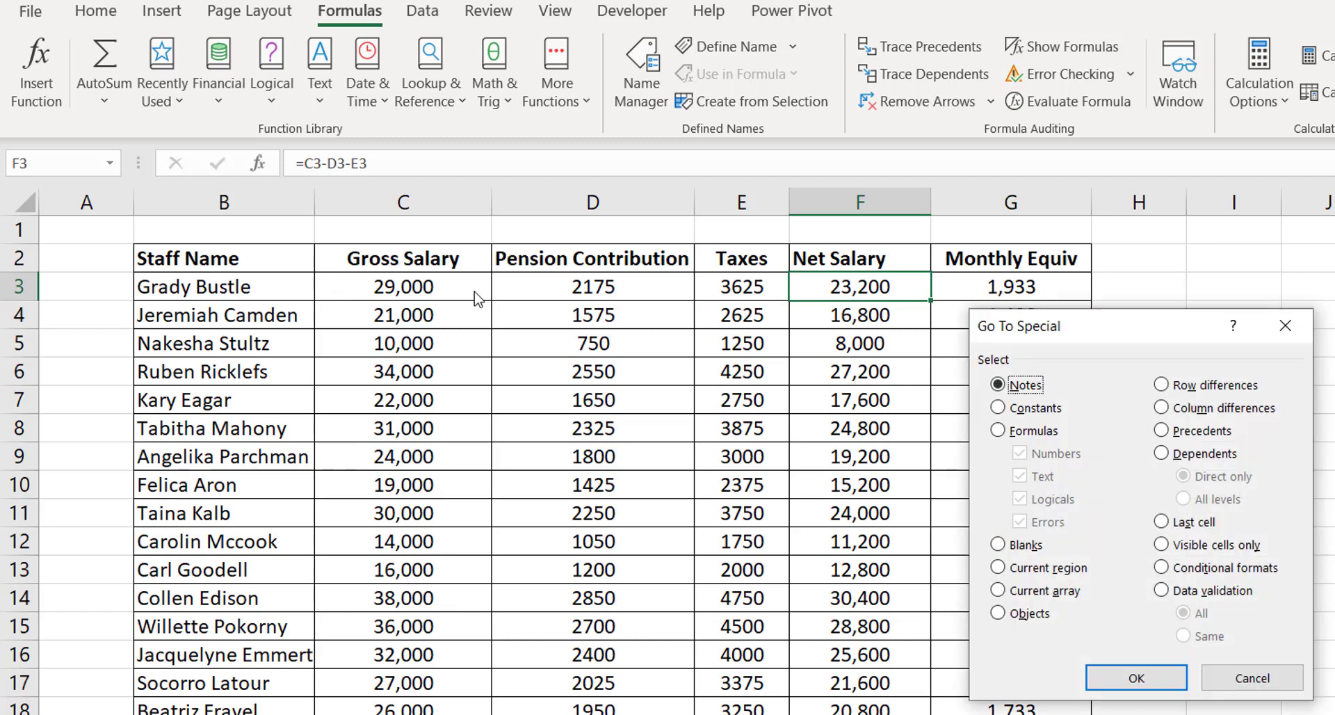
pyautogui.click(1198, 436)
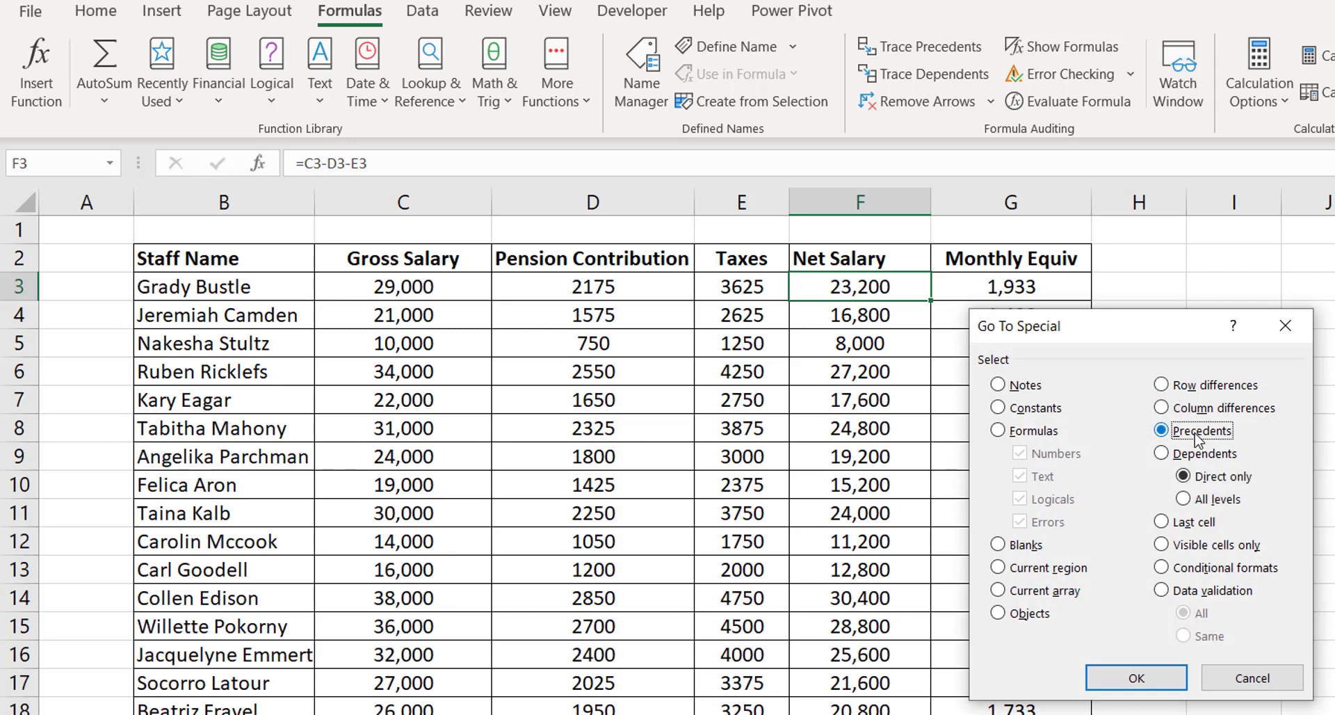
pyautogui.moveTo(1146, 341); pyautogui.dragTo(643, 372)
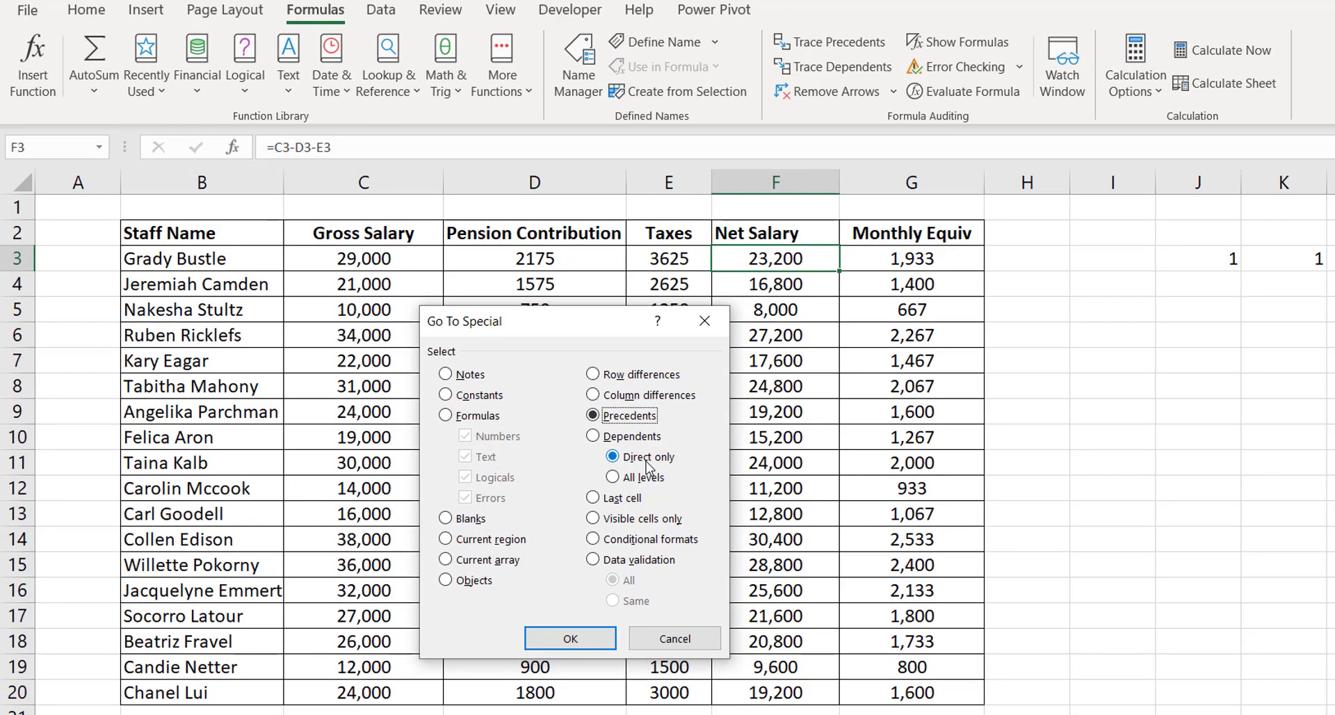
pyautogui.click(584, 638)
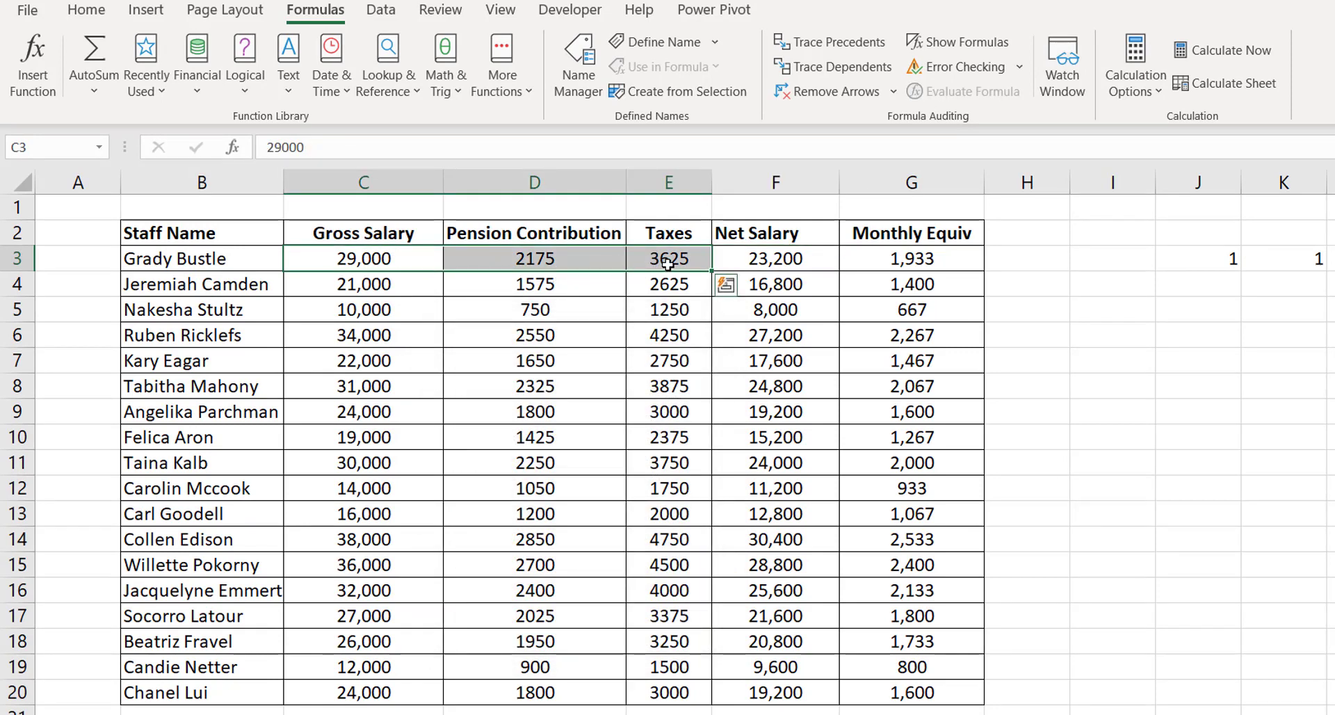
# Step: Select only the direct precedents of the monthly equivalent in G3 using Go To Special
pyautogui.click(910, 262)
pyautogui.press('F5')
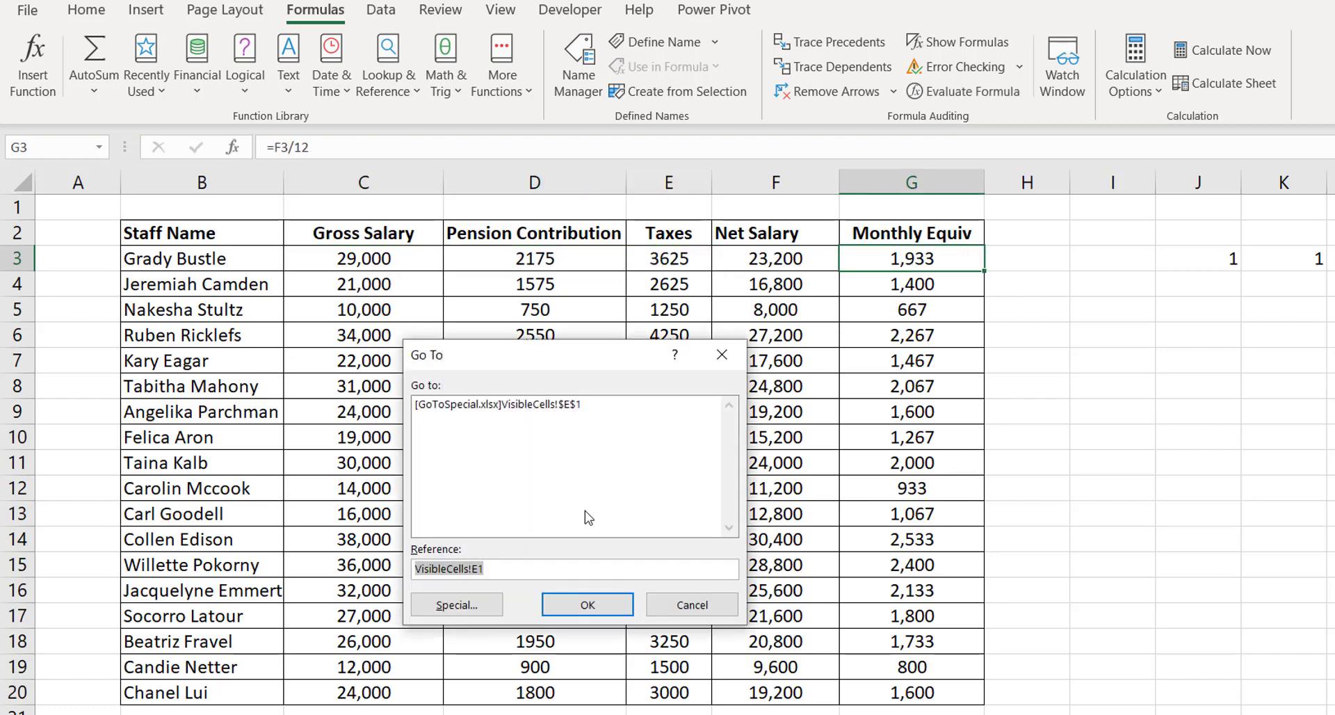
pyautogui.click(459, 604)
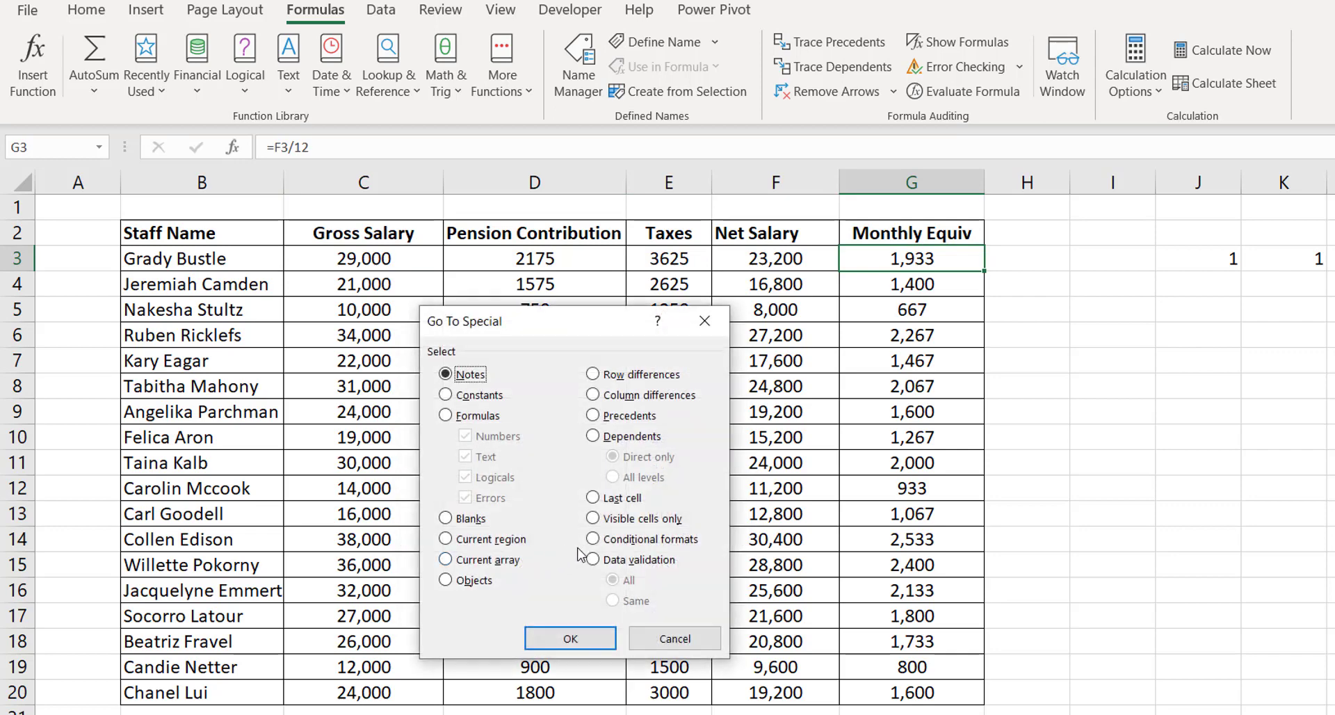
pyautogui.click(595, 415)
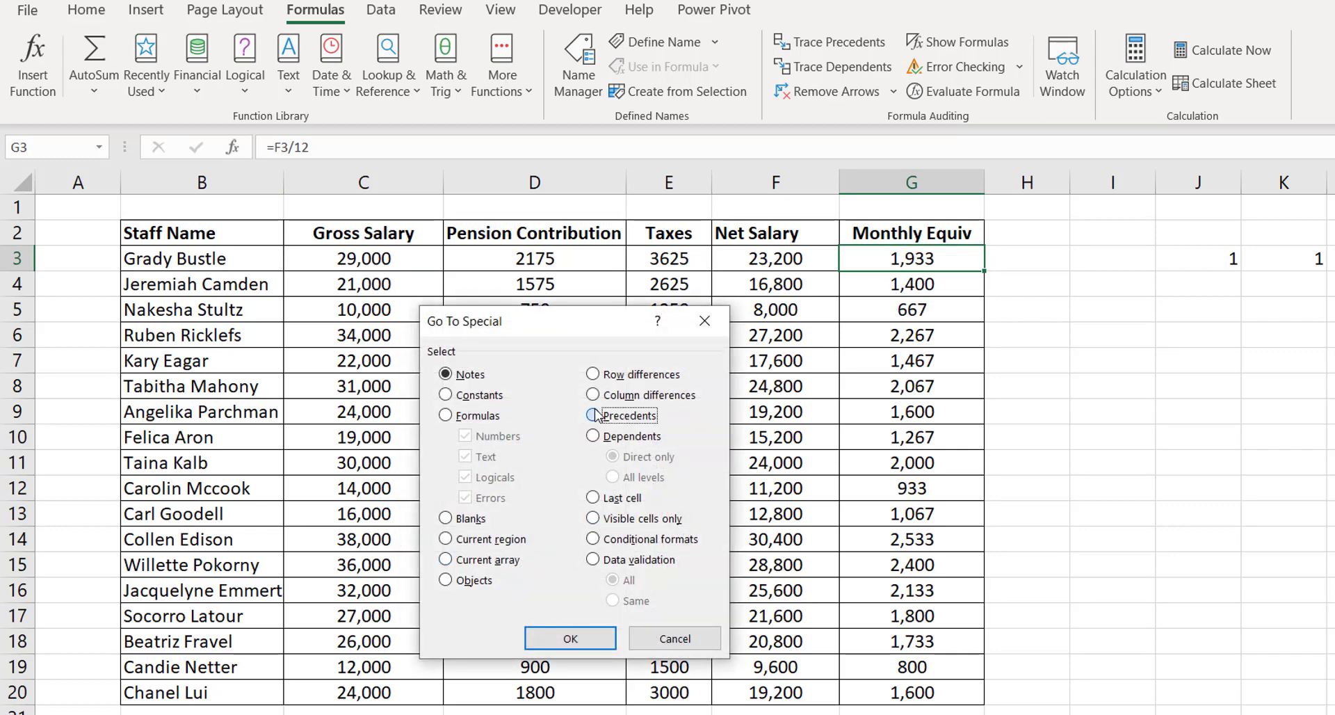
pyautogui.click(591, 640)
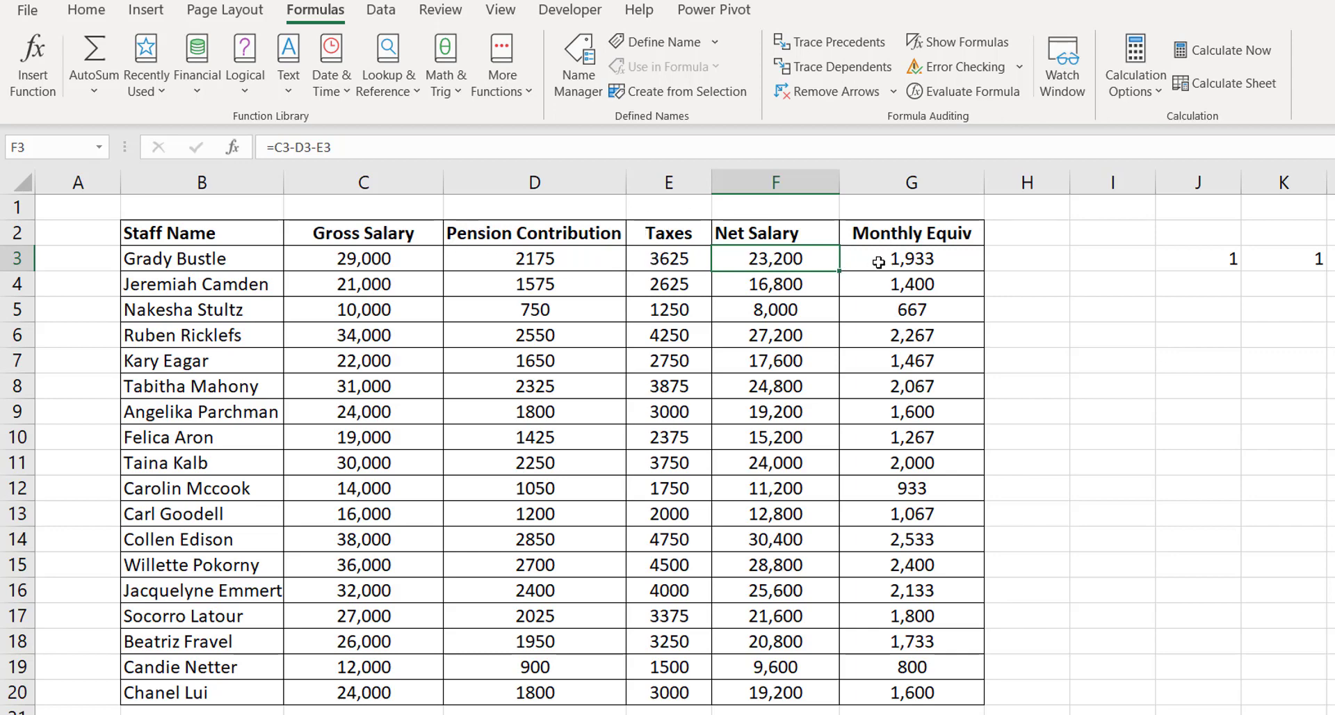
# Step: Select the precedents of G3 at all levels using Go To Special and highlight them with yellow fill
pyautogui.click(904, 259)
pyautogui.hotkey('ctrl', 'g')
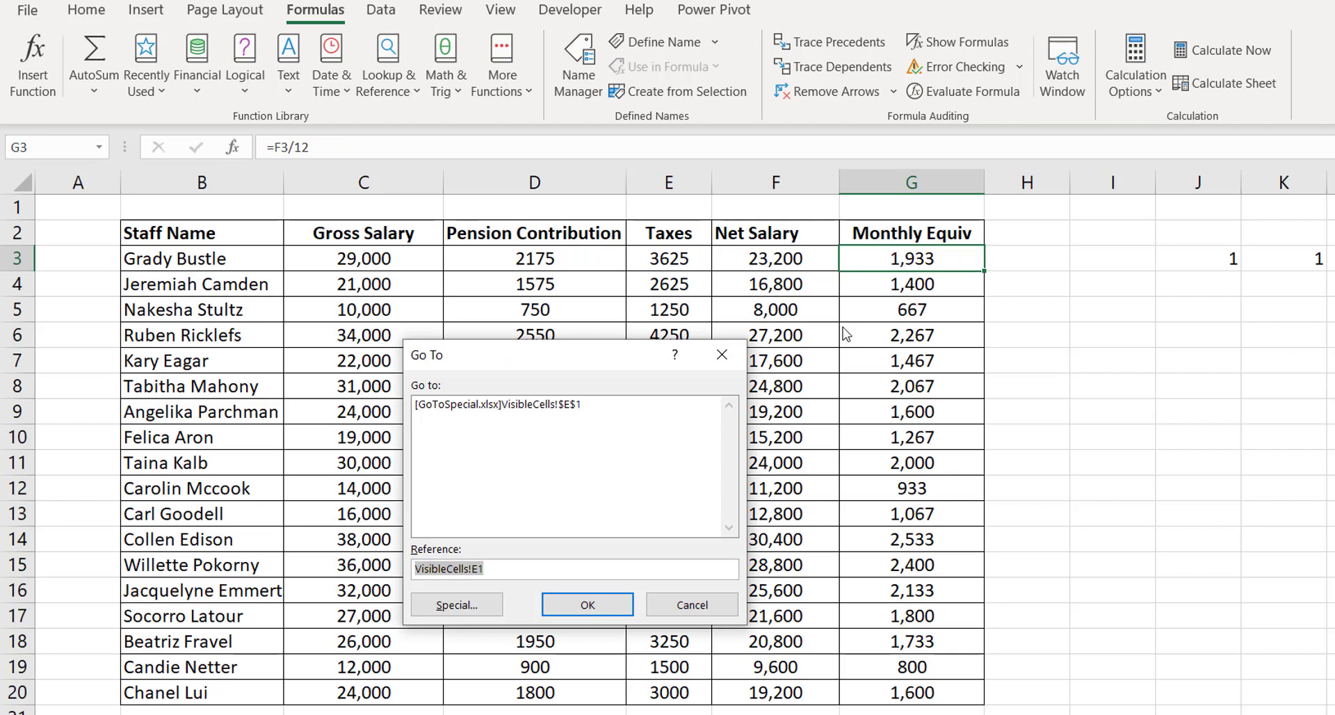
pyautogui.click(470, 607)
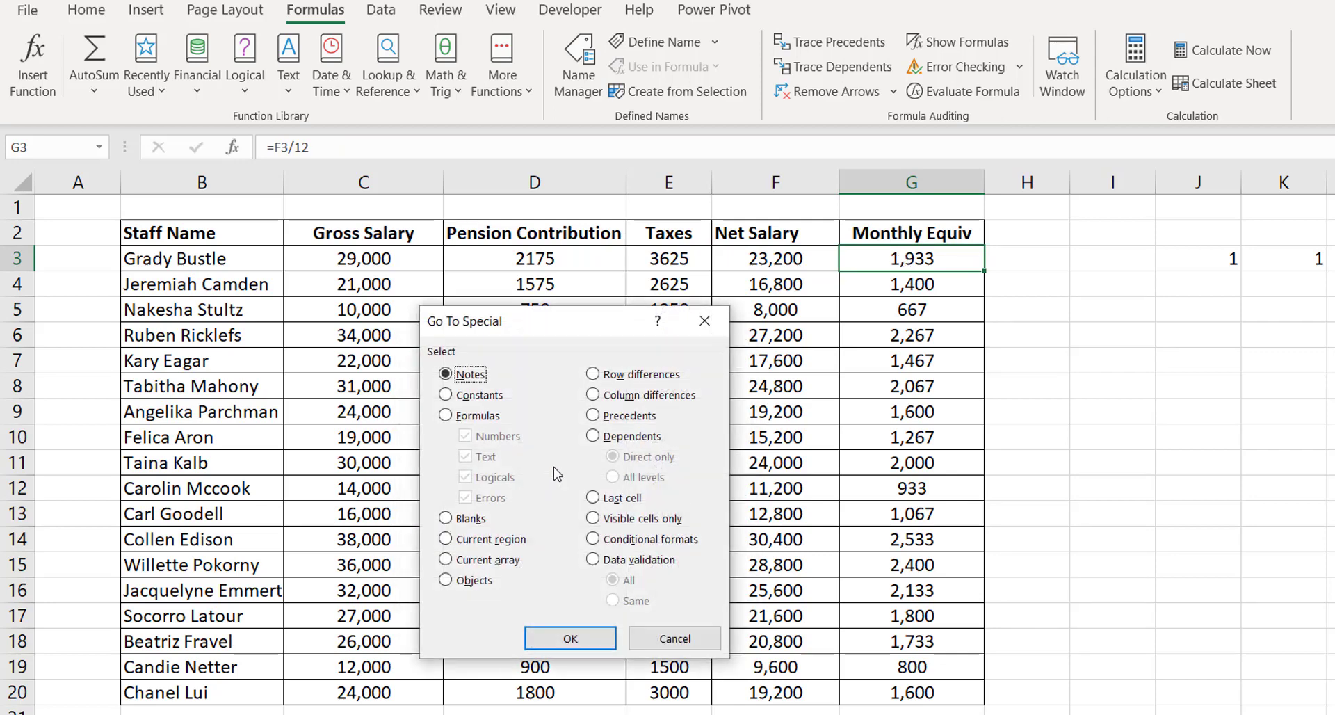
pyautogui.click(614, 419)
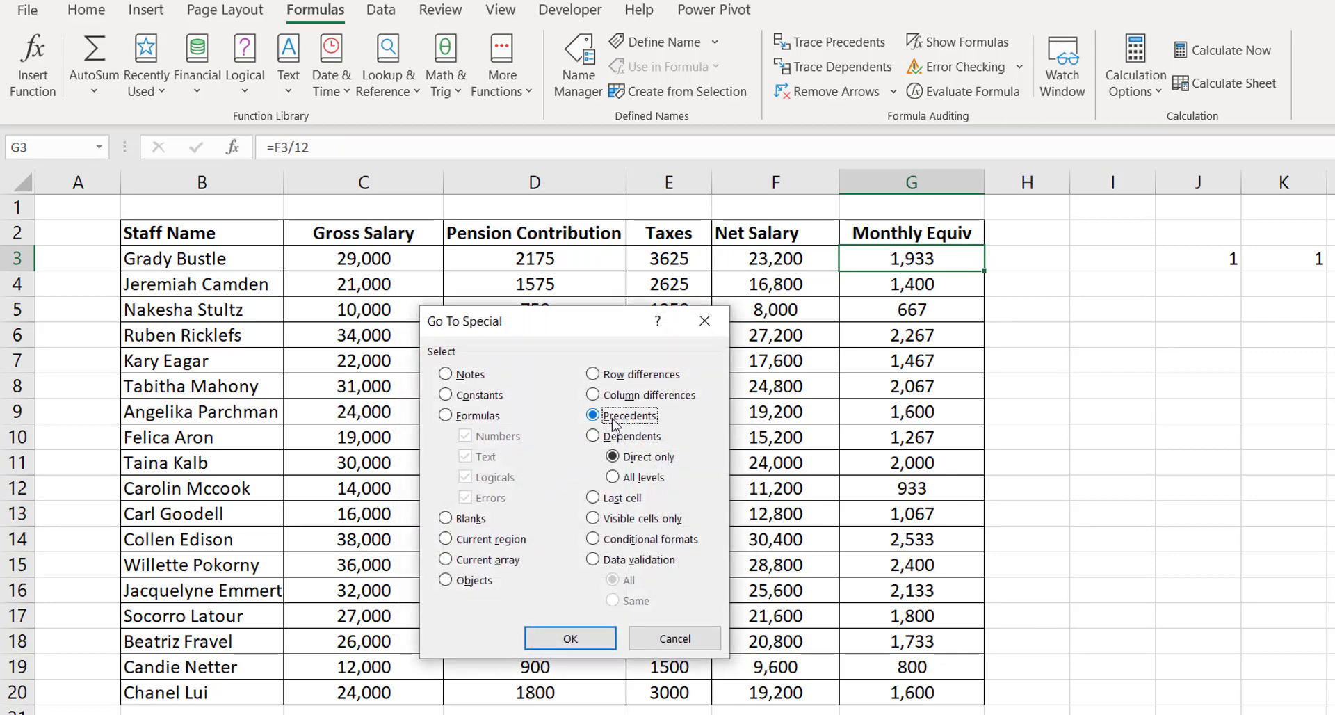
pyautogui.click(631, 480)
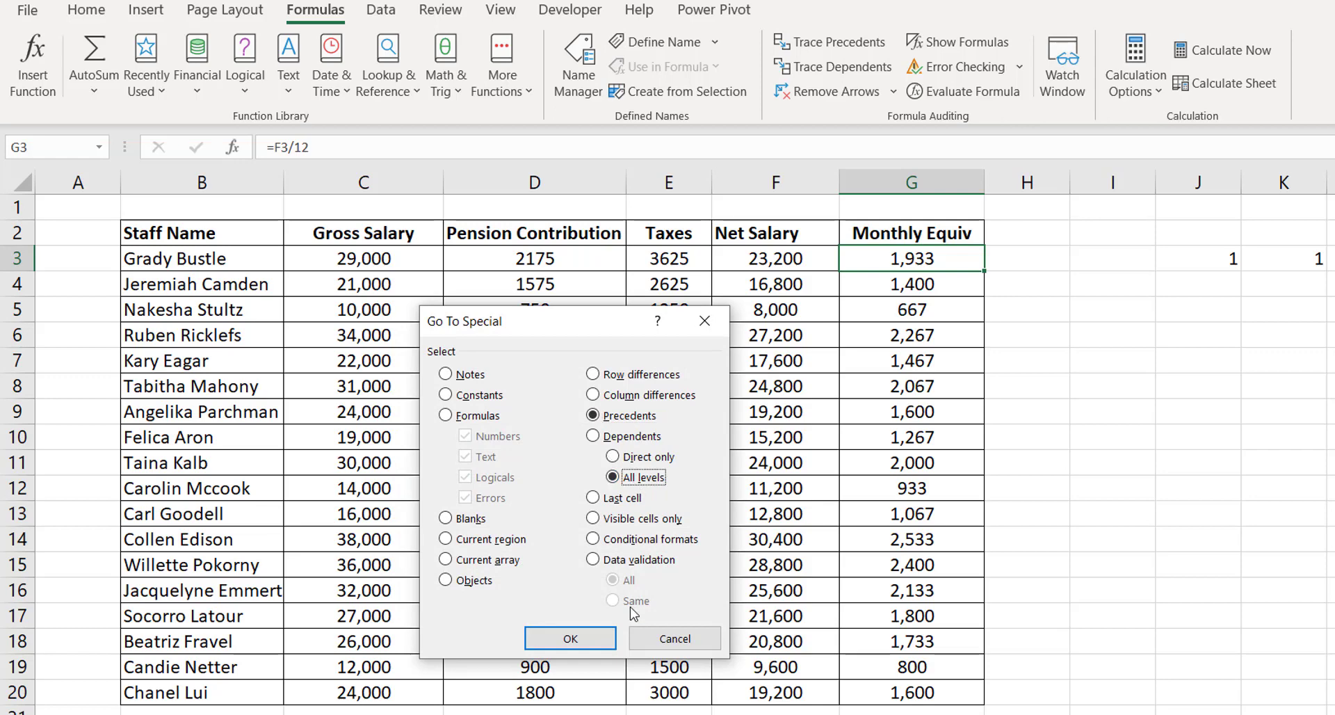
pyautogui.click(569, 638)
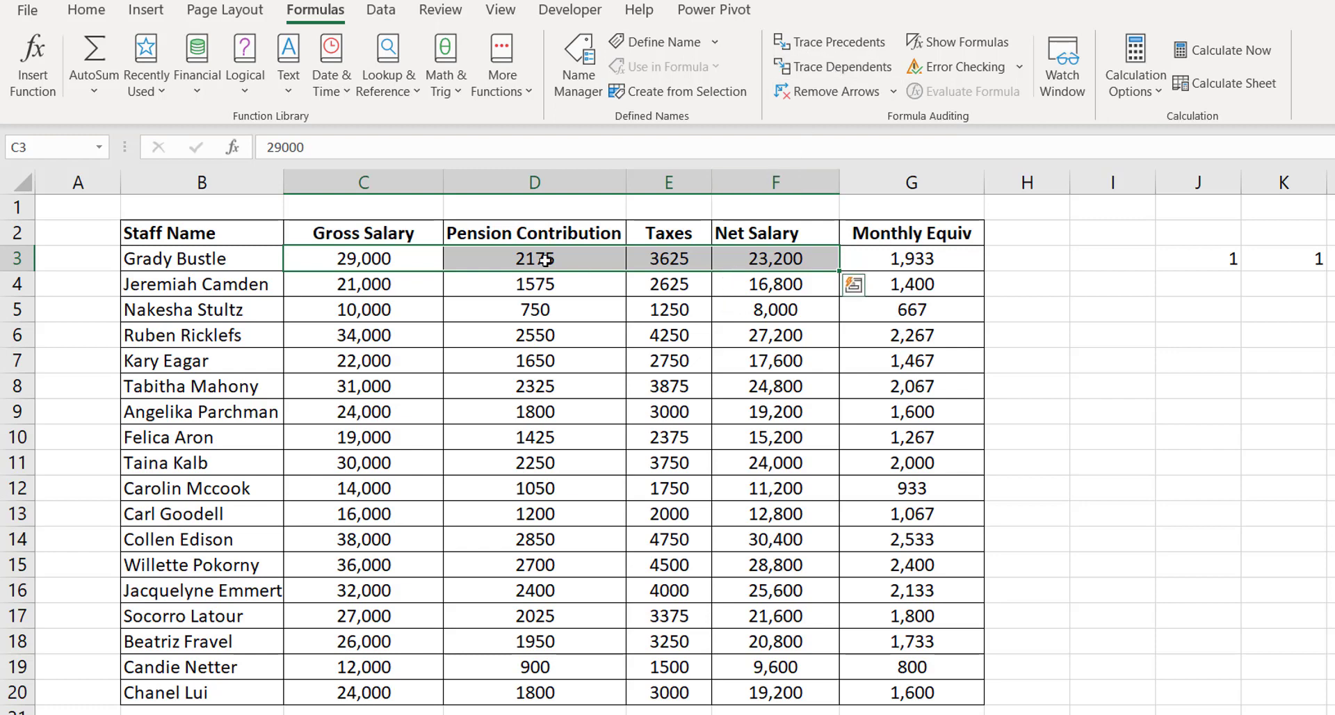
pyautogui.click(82, 8)
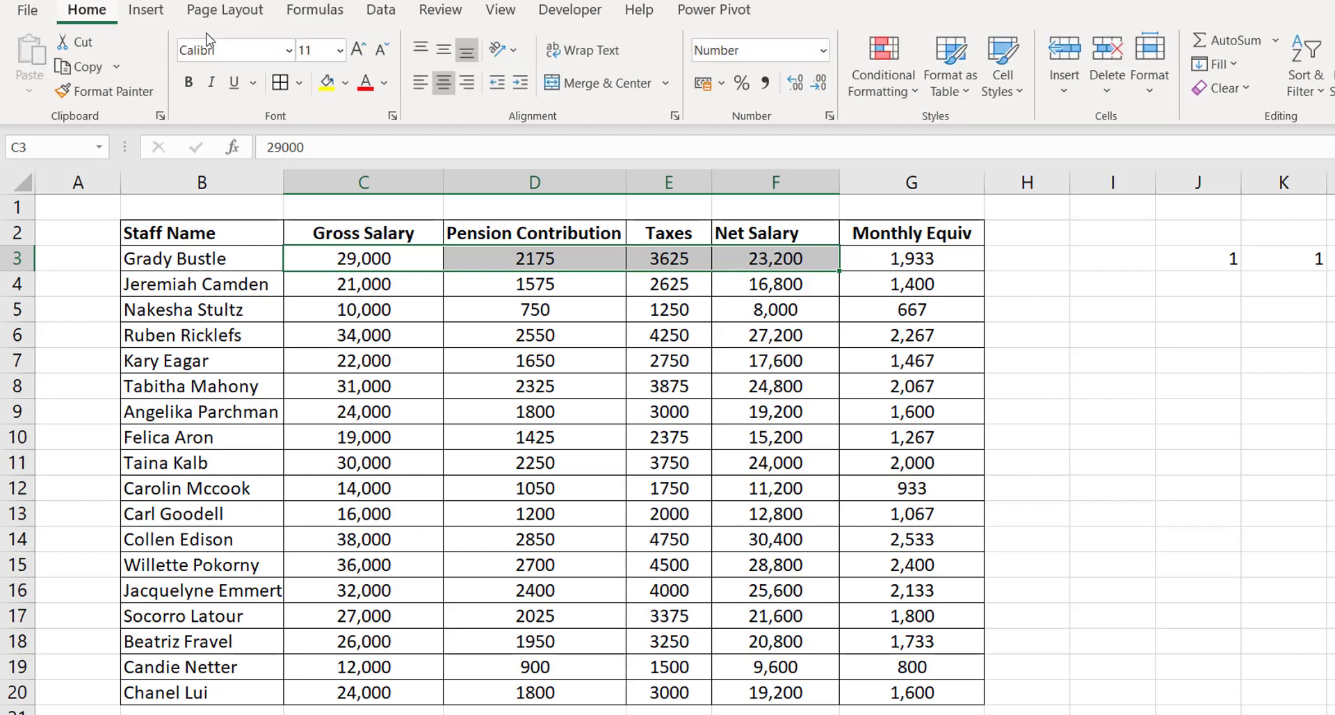
pyautogui.click(327, 89)
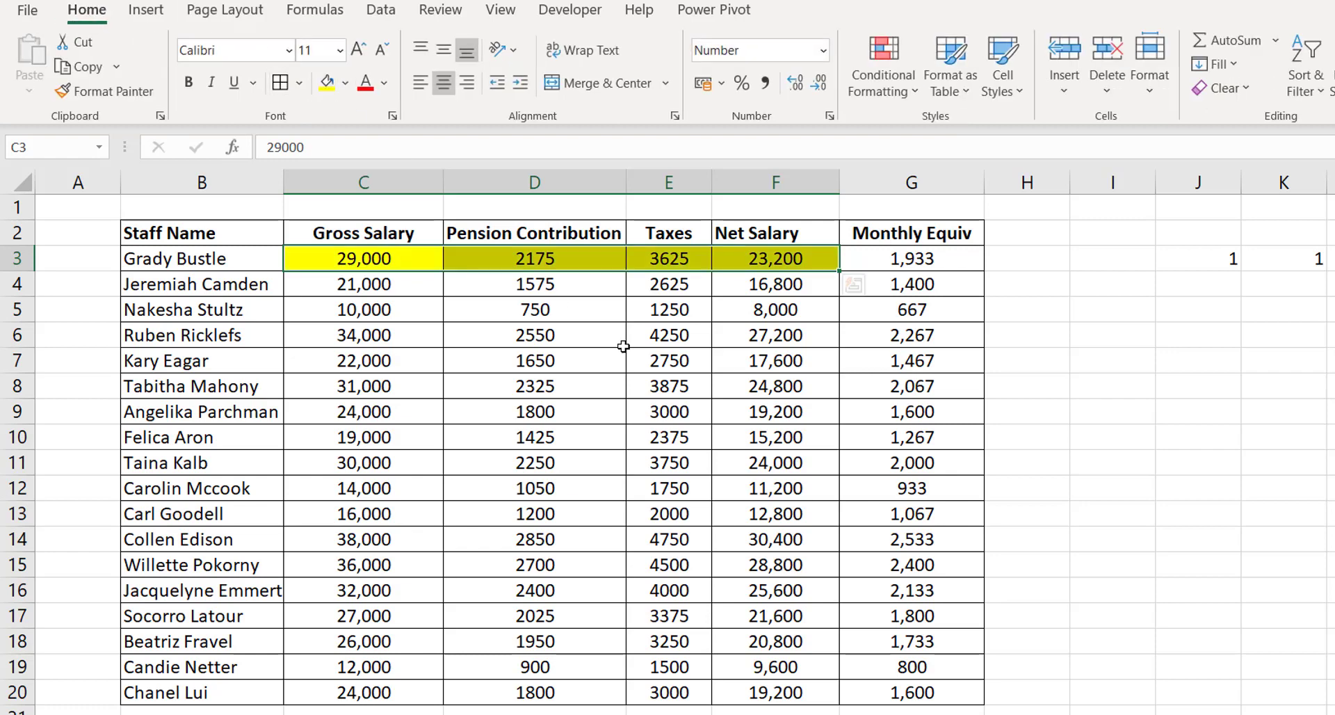
pyautogui.click(806, 377)
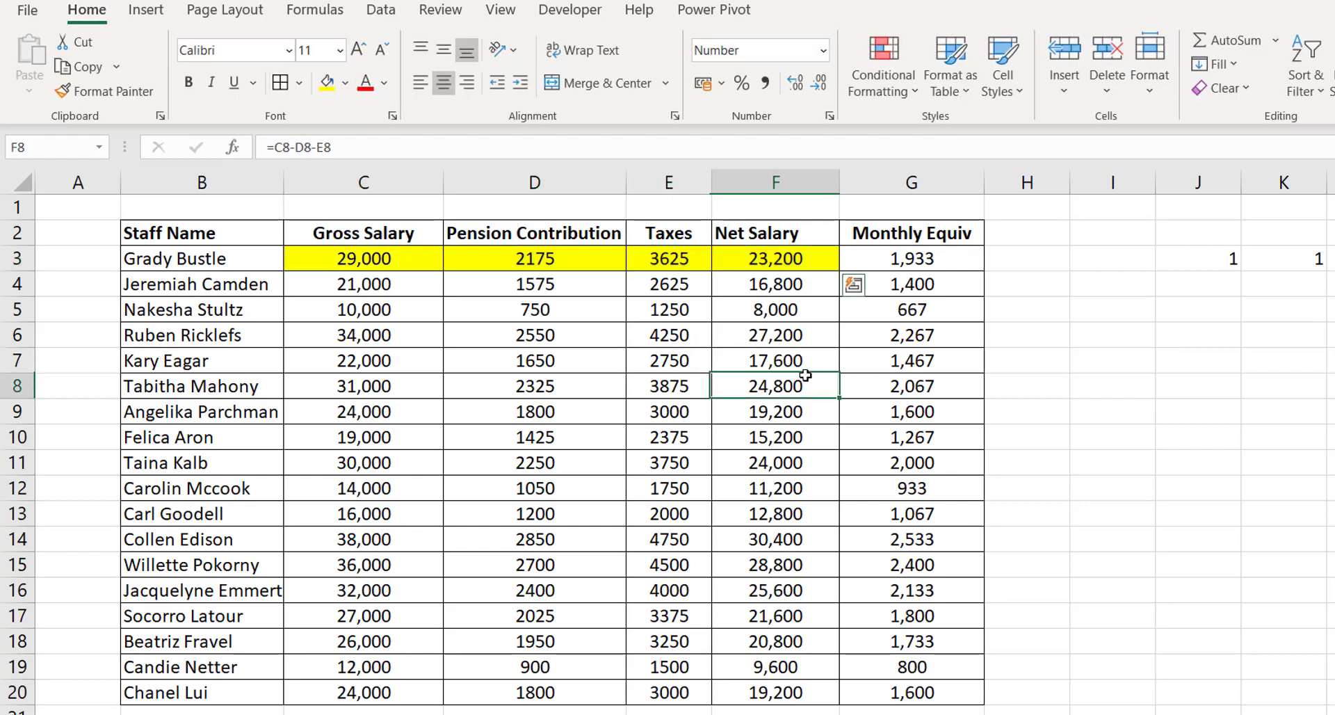
# Step: Select the precedents of the monthly equivalents in G7:G12 at all levels using Go To Special, then clear the selection
pyautogui.moveTo(918, 356); pyautogui.dragTo(923, 481)
pyautogui.press('F5')
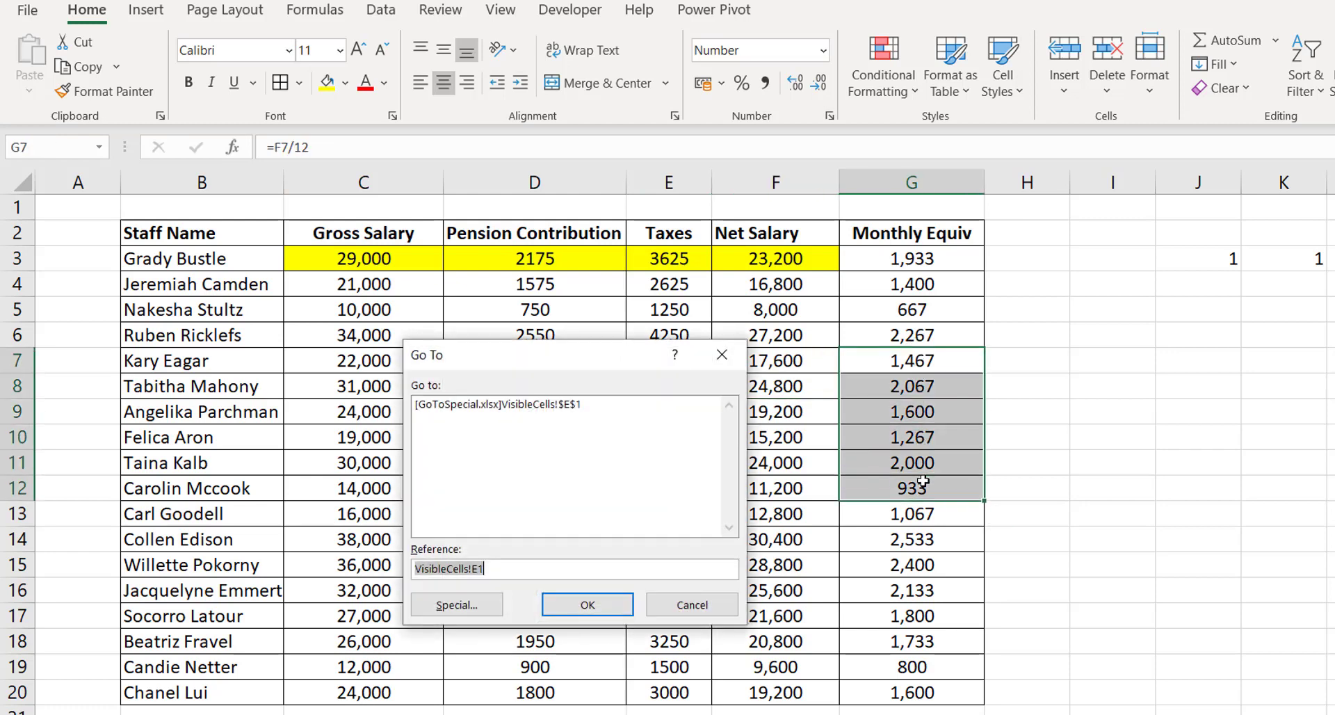
pyautogui.click(458, 605)
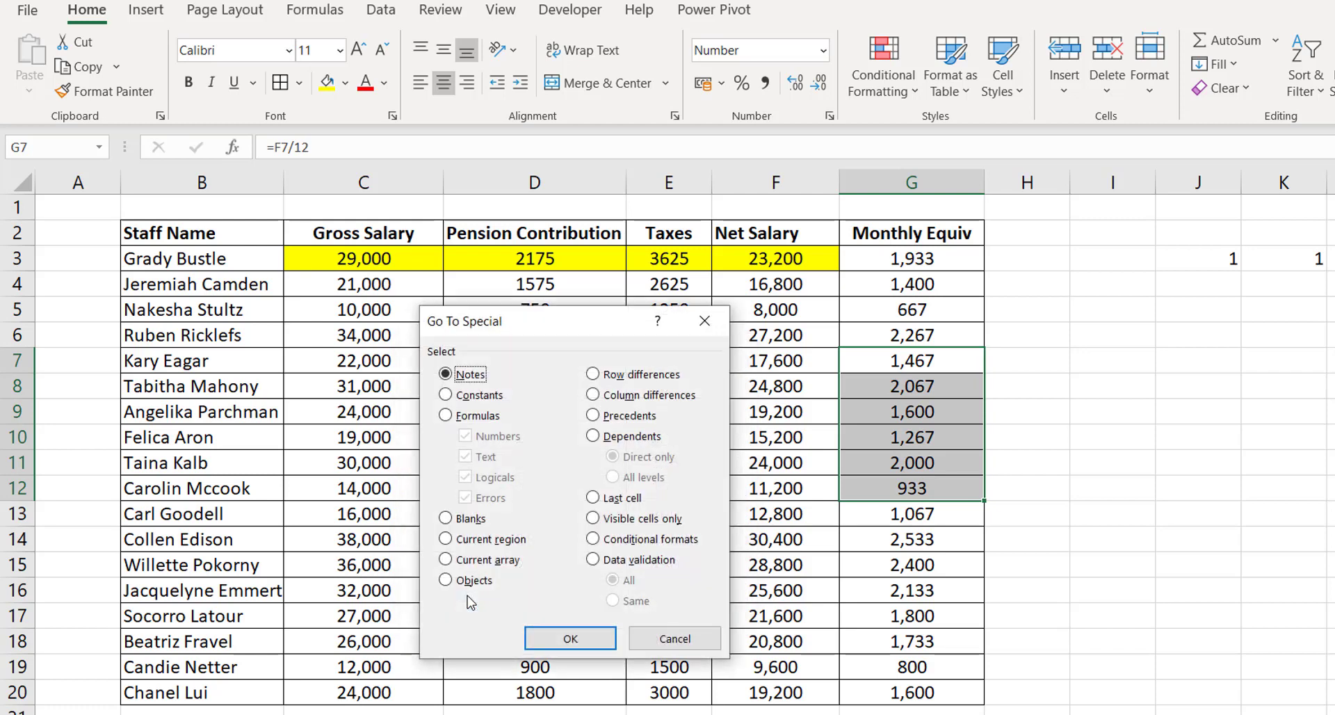
pyautogui.click(593, 415)
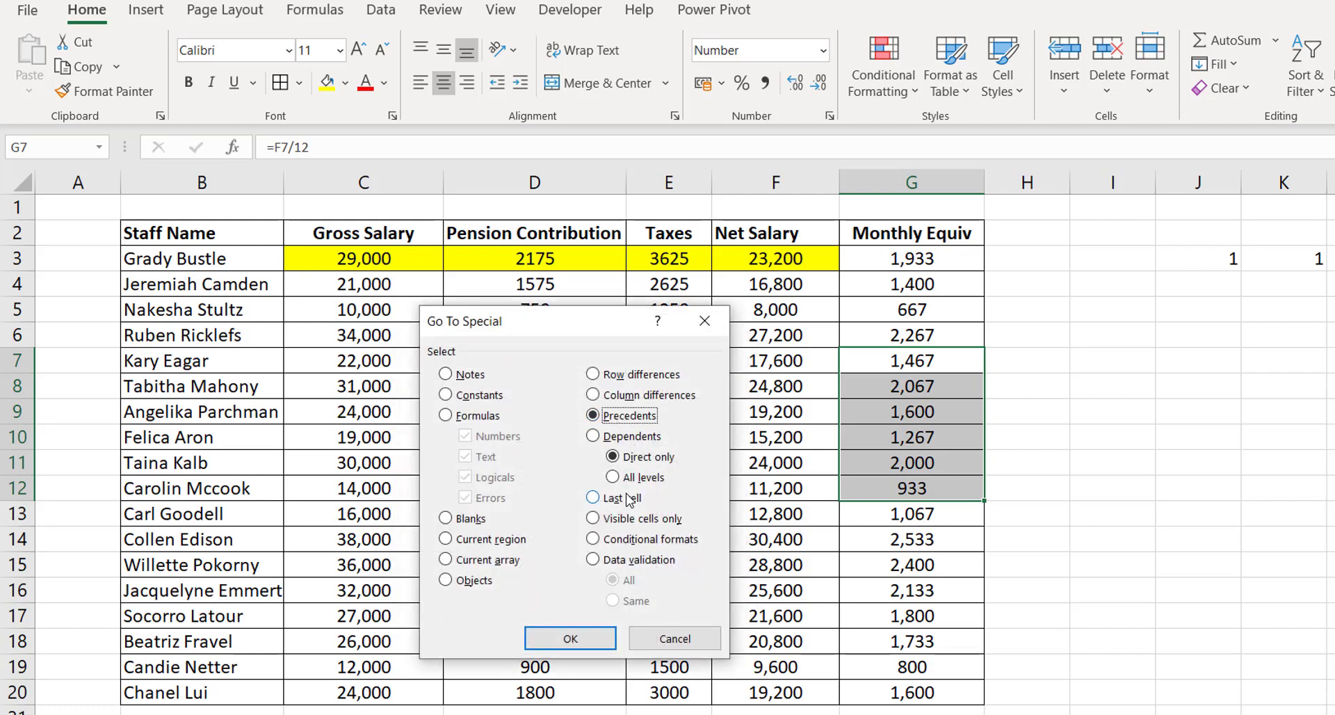
pyautogui.click(612, 477)
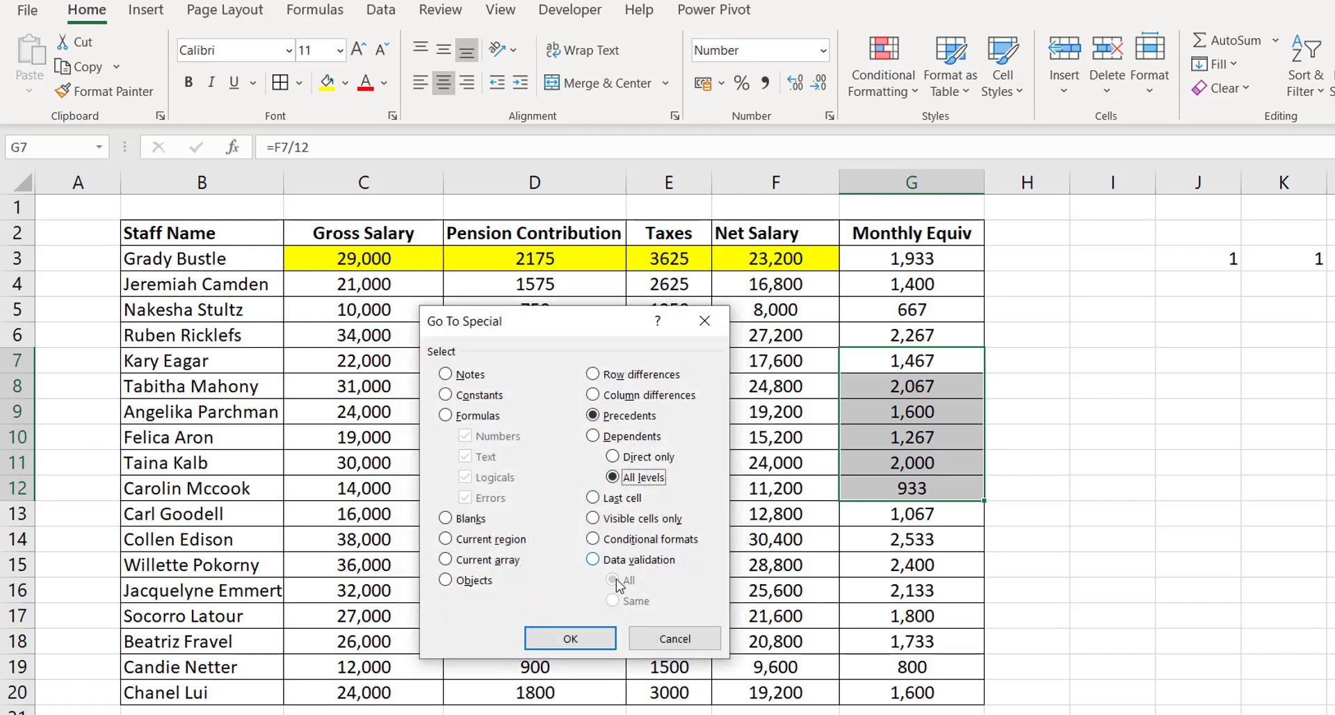
pyautogui.click(570, 639)
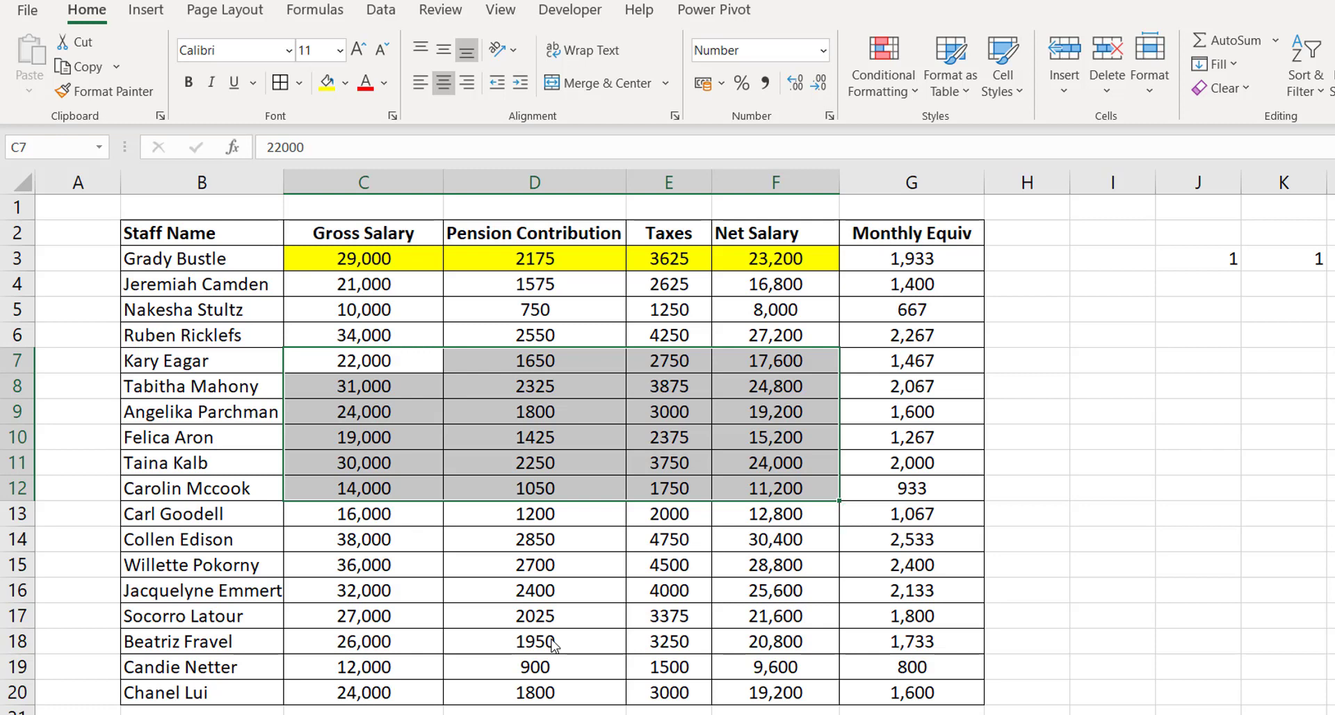
pyautogui.click(430, 443)
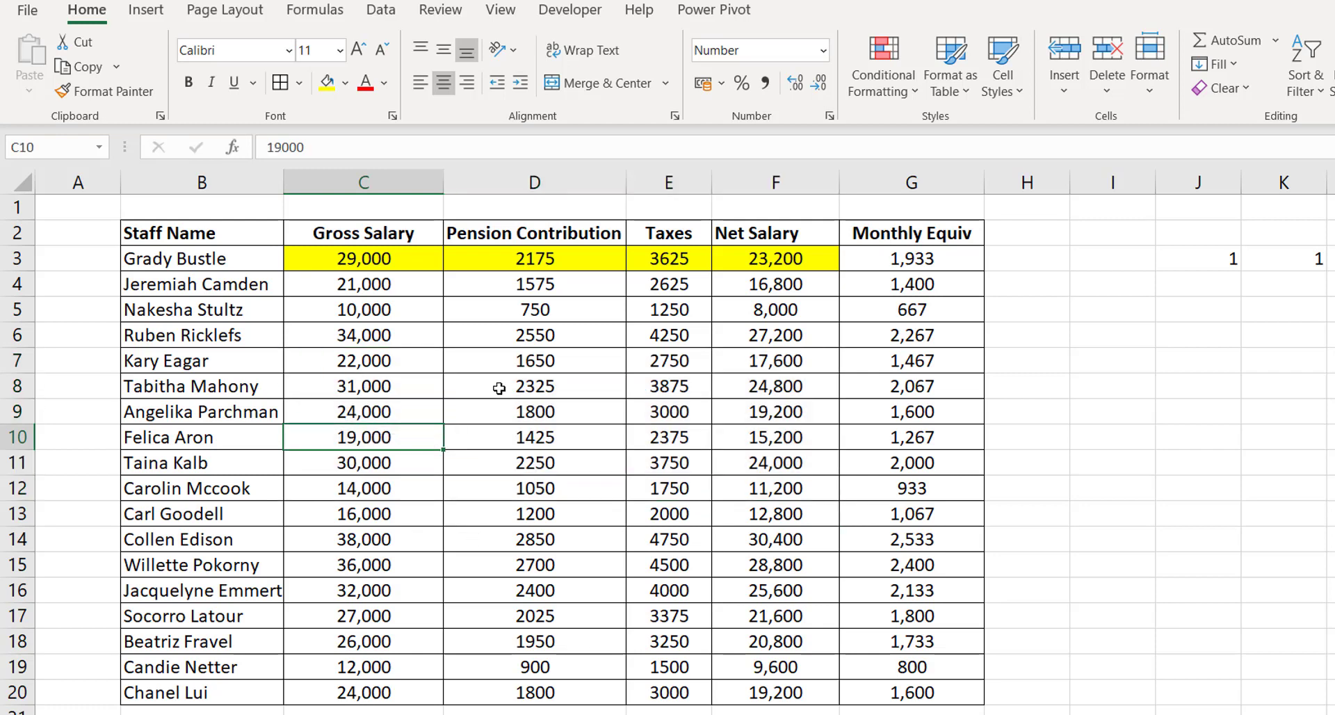
# Step: Select the dependents of the pension contribution in D10 at all levels using Go To Special and highlight them with yellow fill
pyautogui.click(526, 431)
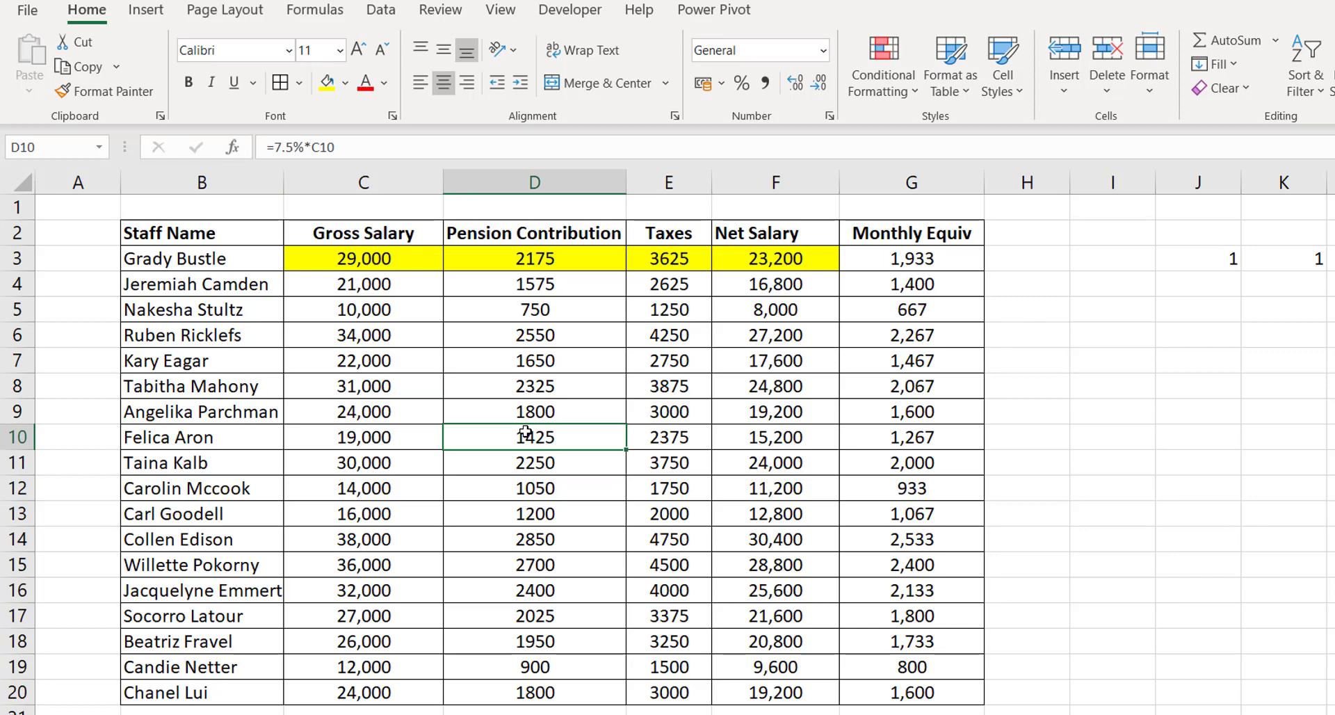
pyautogui.press('F5')
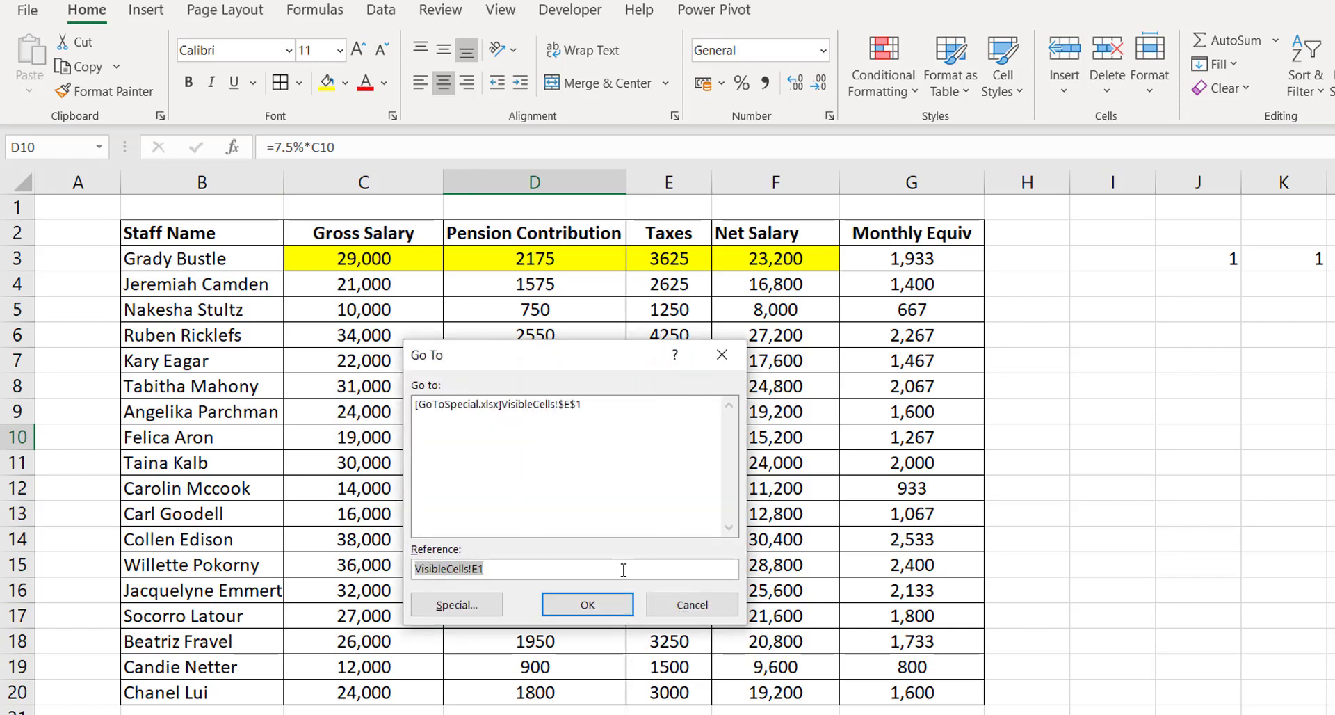
pyautogui.click(457, 605)
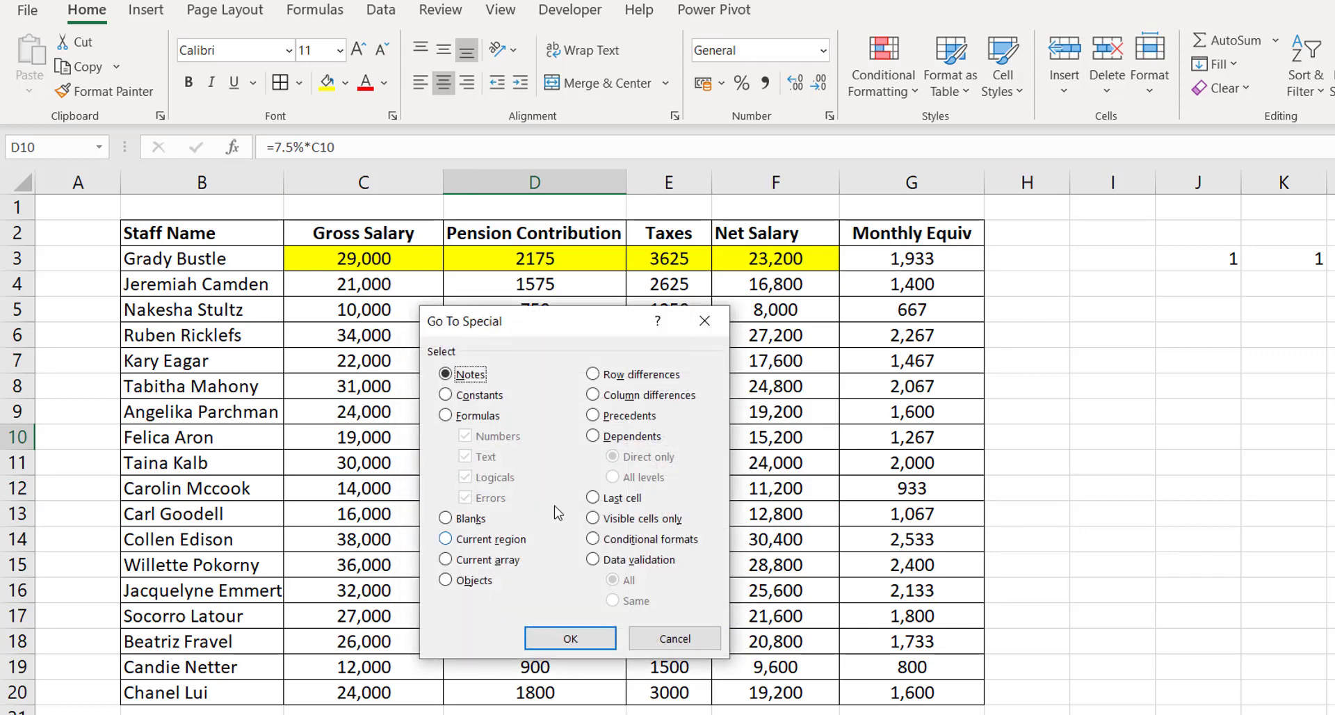
pyautogui.click(623, 417)
pyautogui.click(626, 436)
pyautogui.click(636, 477)
pyautogui.click(570, 638)
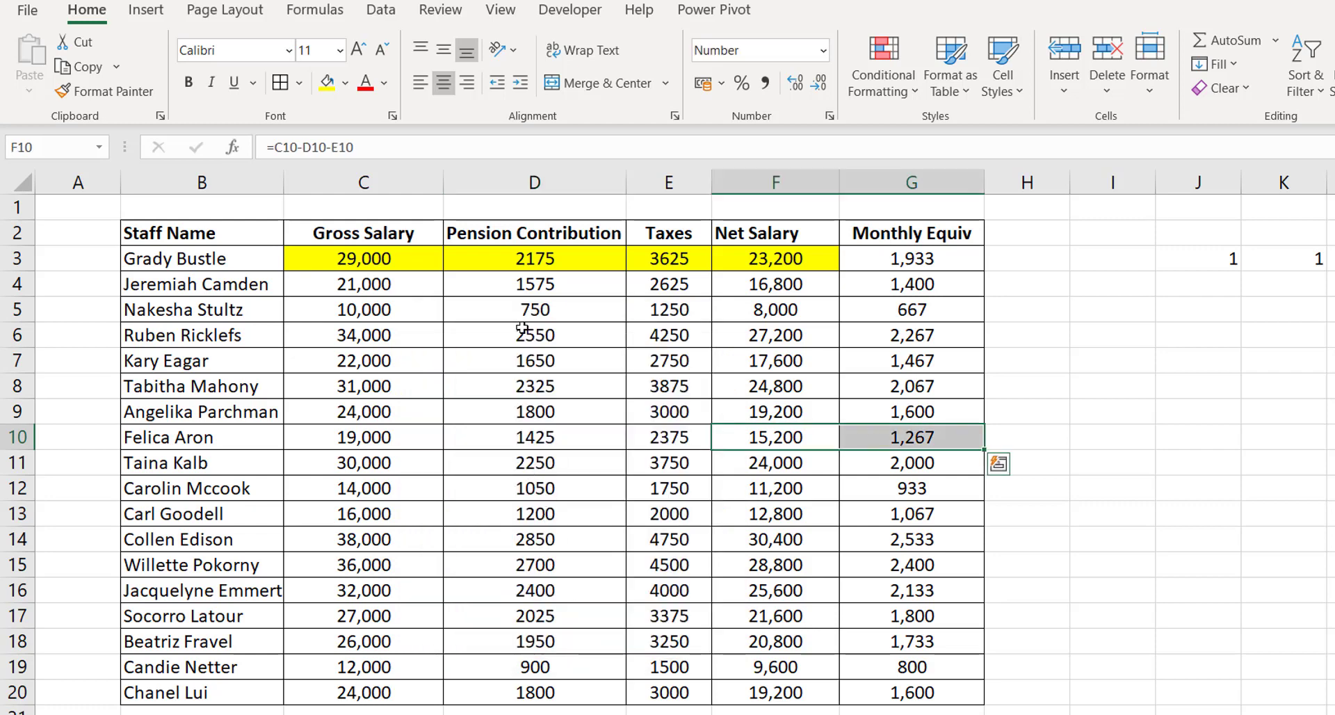
pyautogui.click(327, 83)
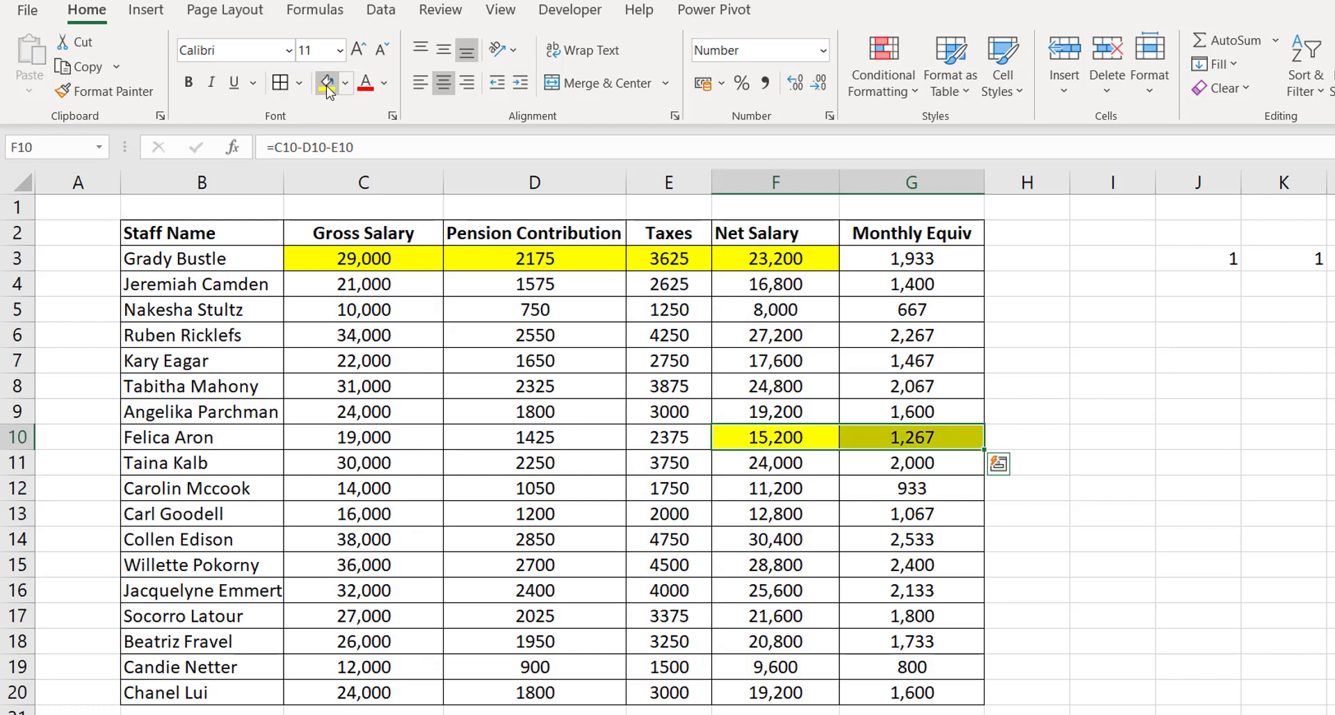
pyautogui.click(820, 536)
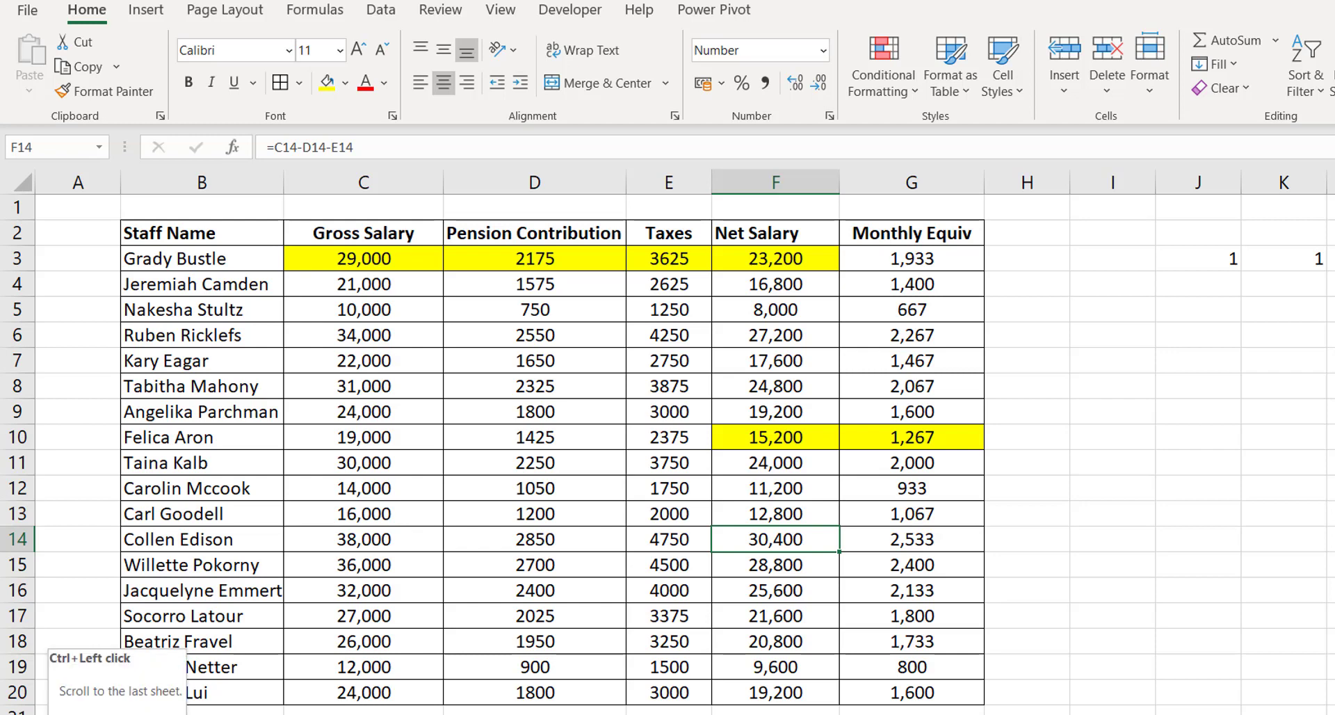
pyautogui.click(553, 567)
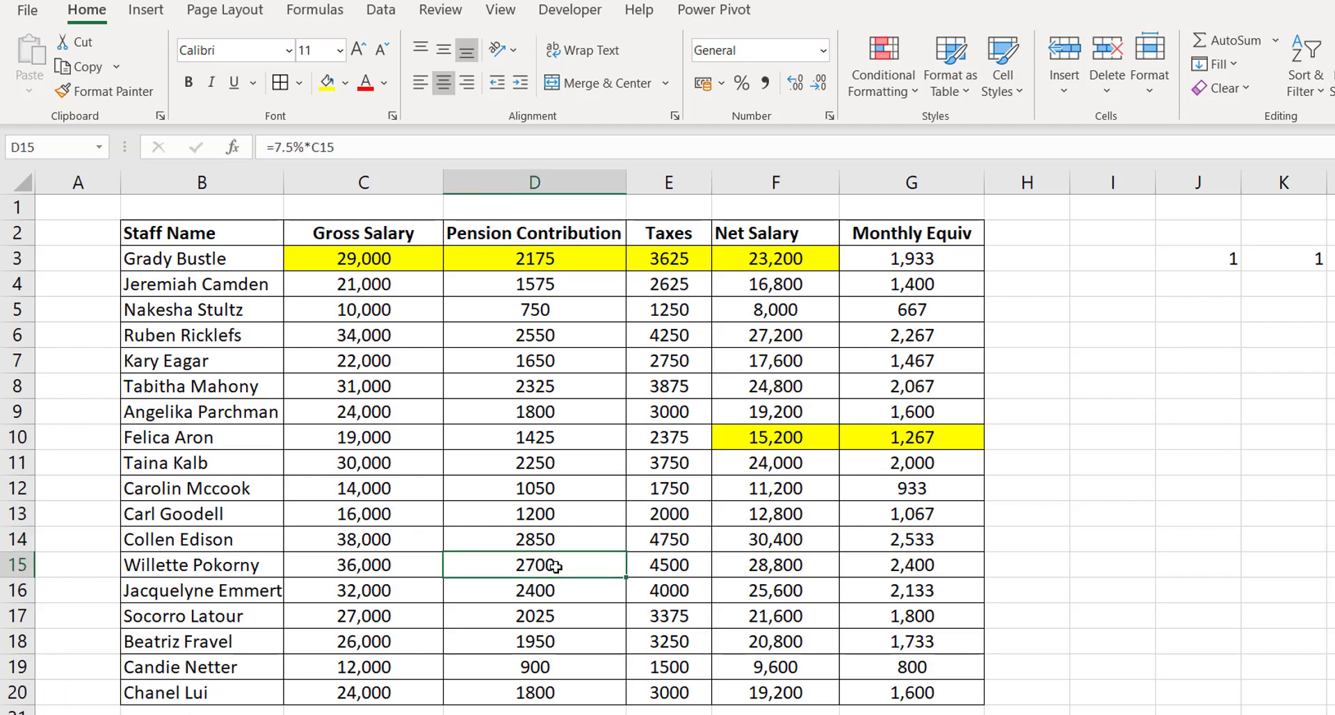